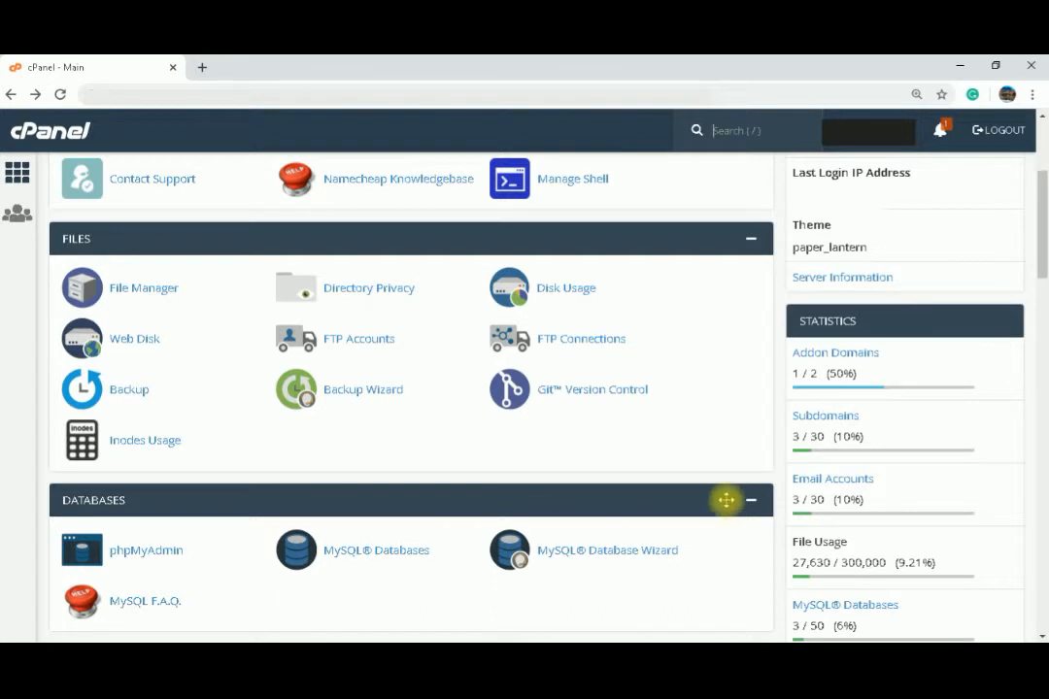
Step: Create a subdomain named wordpress under the newcoder.online domain
{"action": "left_click", "coordinate": [841, 419]}
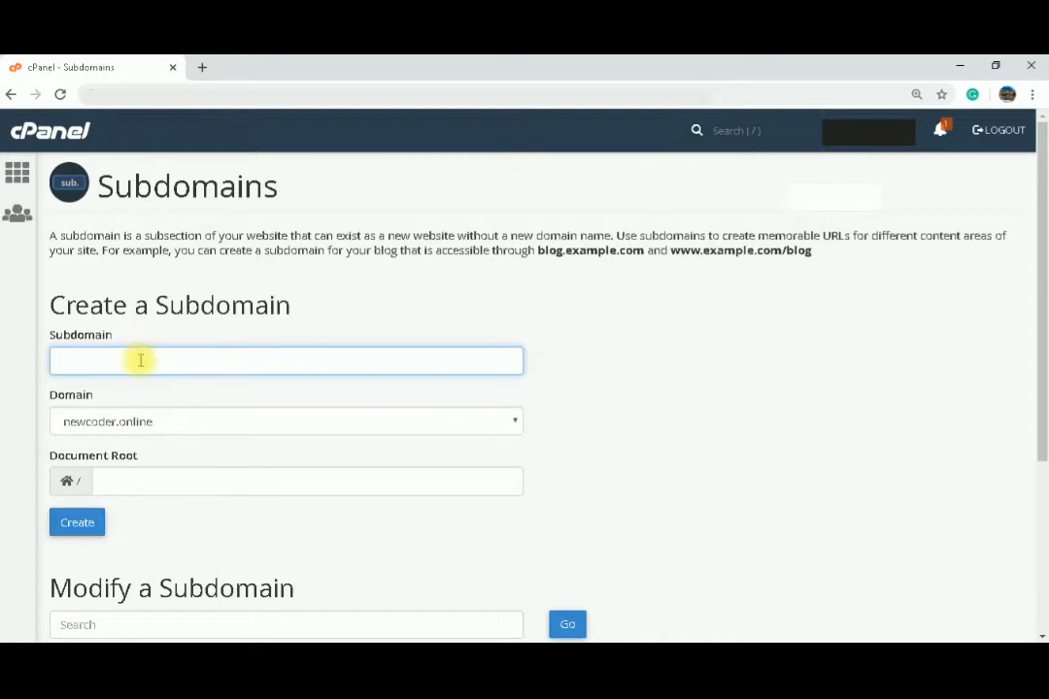
{"action": "type", "text": "word"}
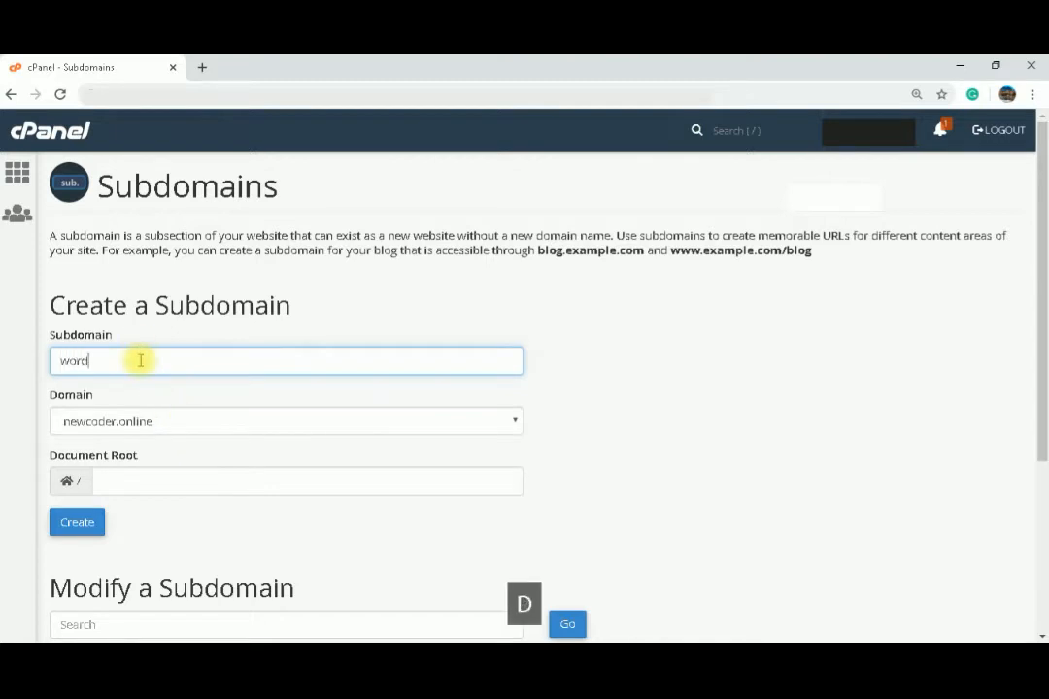
{"action": "type", "text": "press"}
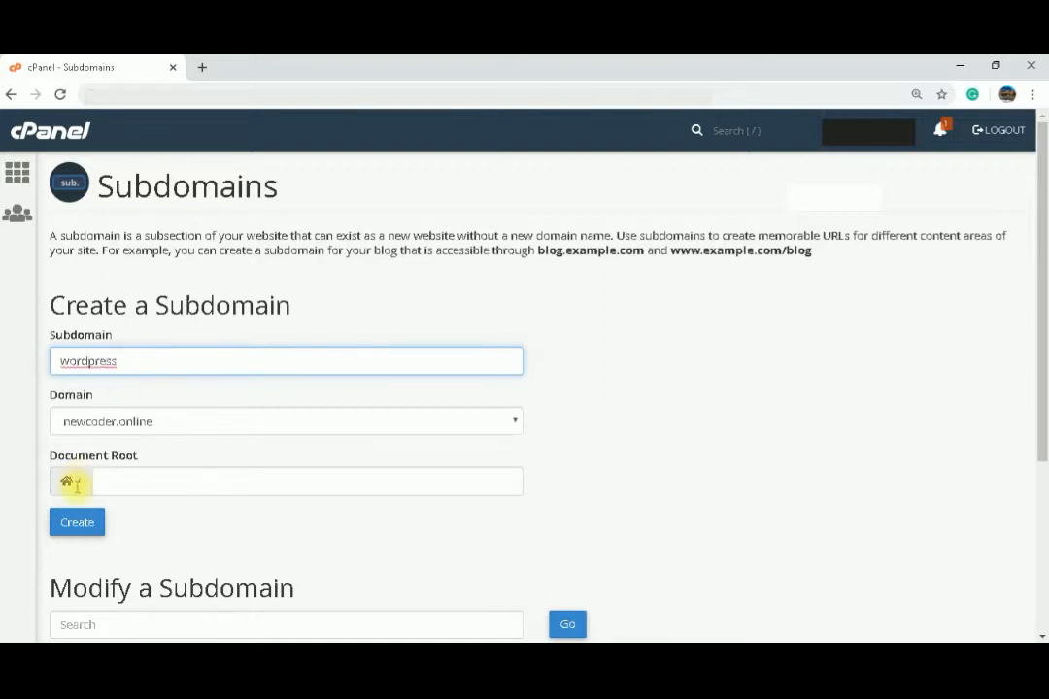
{"action": "left_click", "coordinate": [80, 537]}
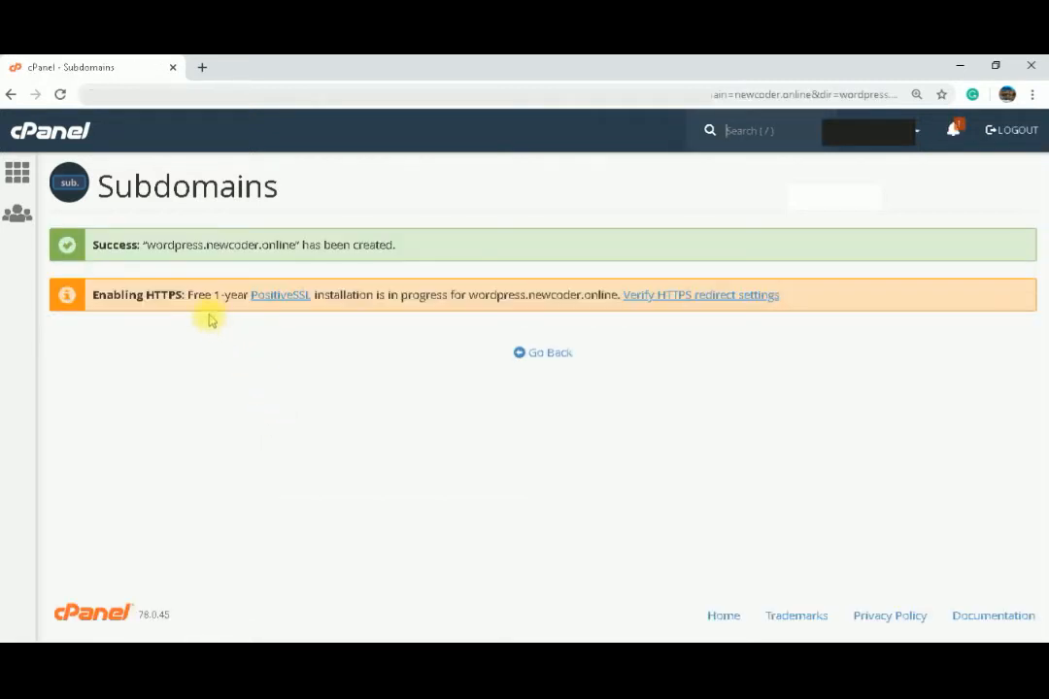
Step: Return to the cPanel home and open the WordPress installer in Softaculous Apps Installer
{"action": "left_click", "coordinate": [17, 173]}
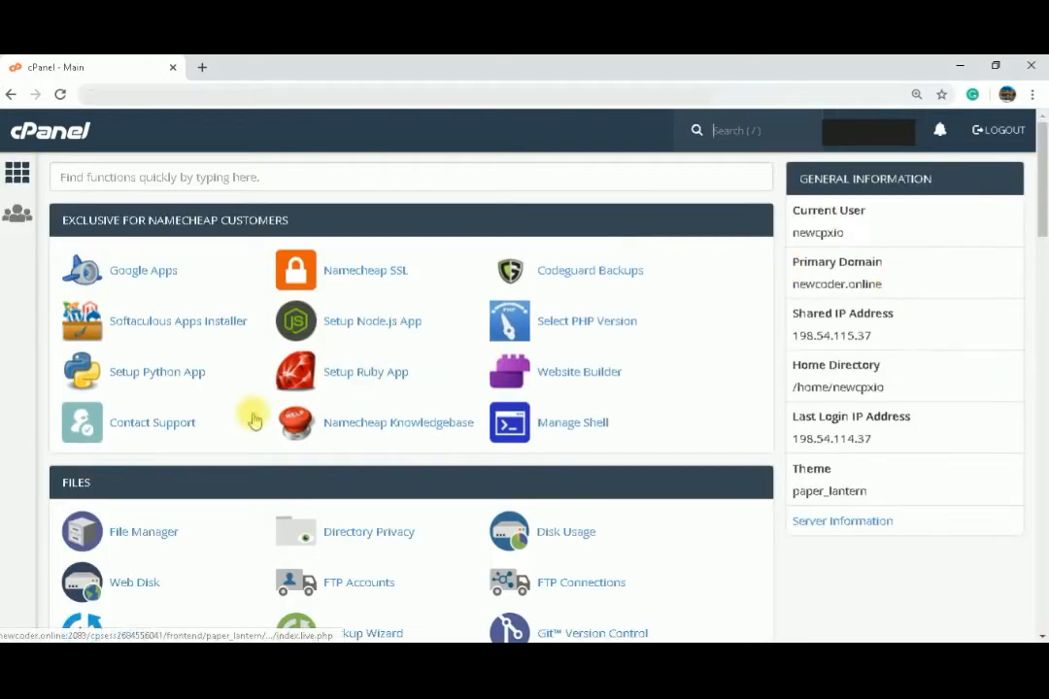
{"action": "left_click", "coordinate": [141, 329]}
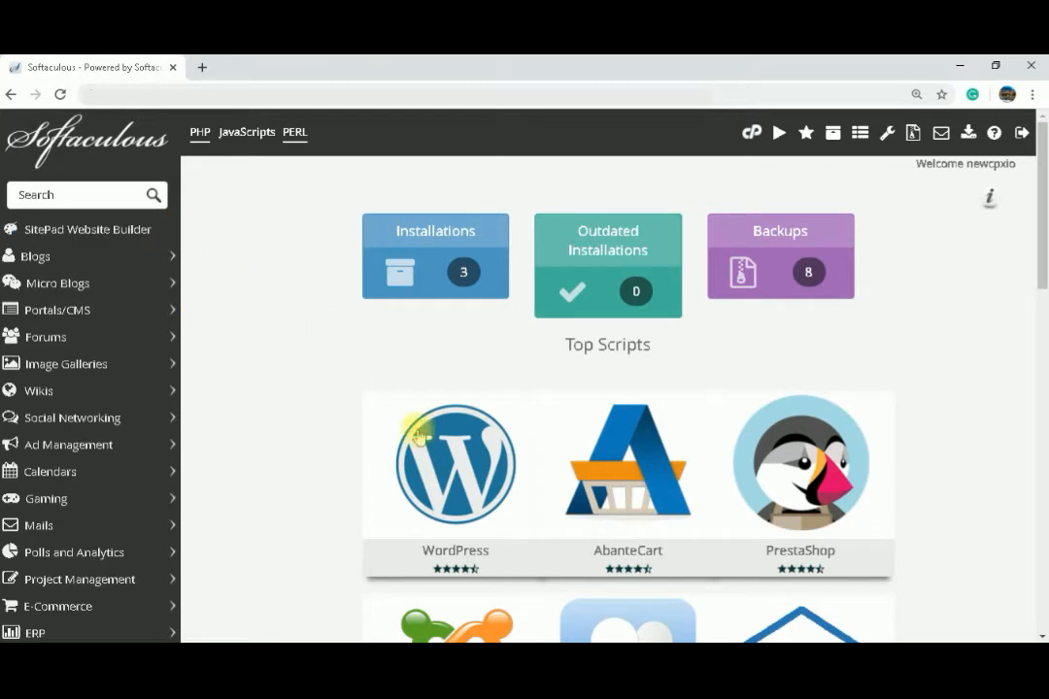
{"action": "mouse_move", "coordinate": [452, 518]}
{"action": "left_click", "coordinate": [402, 515]}
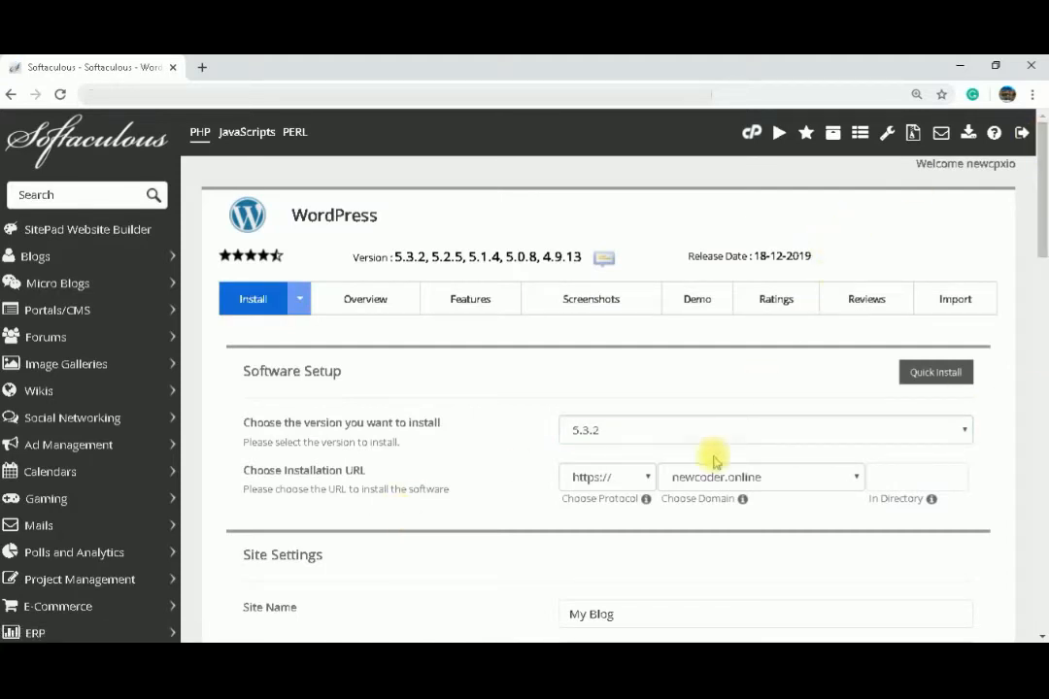
Step: Choose wordpress.newcoder.online as the installation domain
{"action": "left_click", "coordinate": [730, 480]}
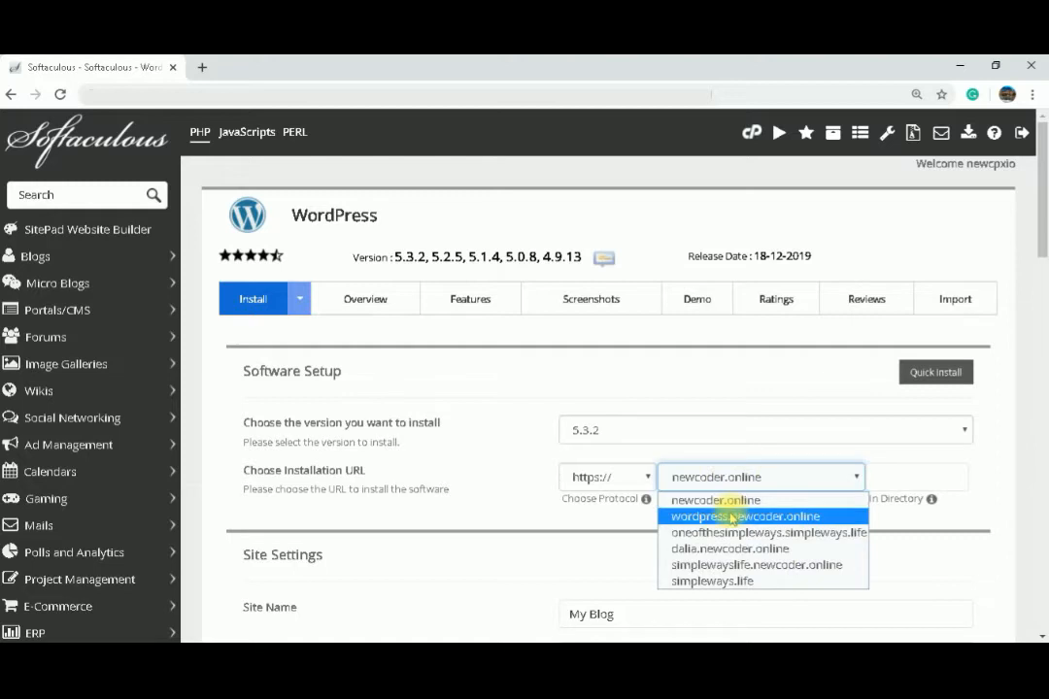
{"action": "left_click", "coordinate": [730, 518]}
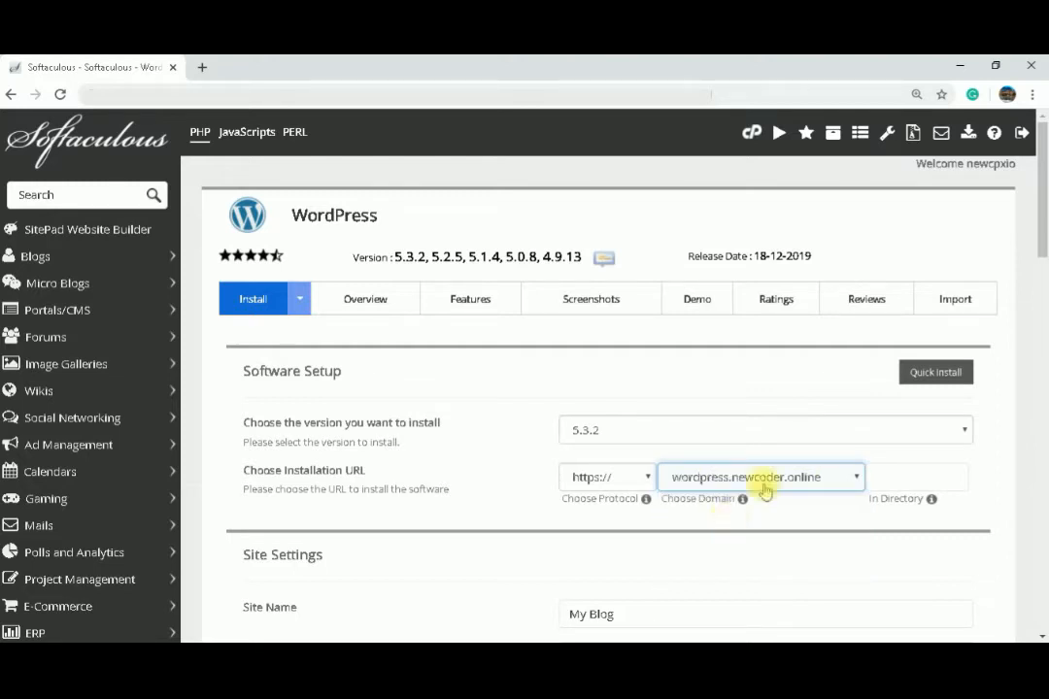
{"action": "left_click", "coordinate": [933, 375]}
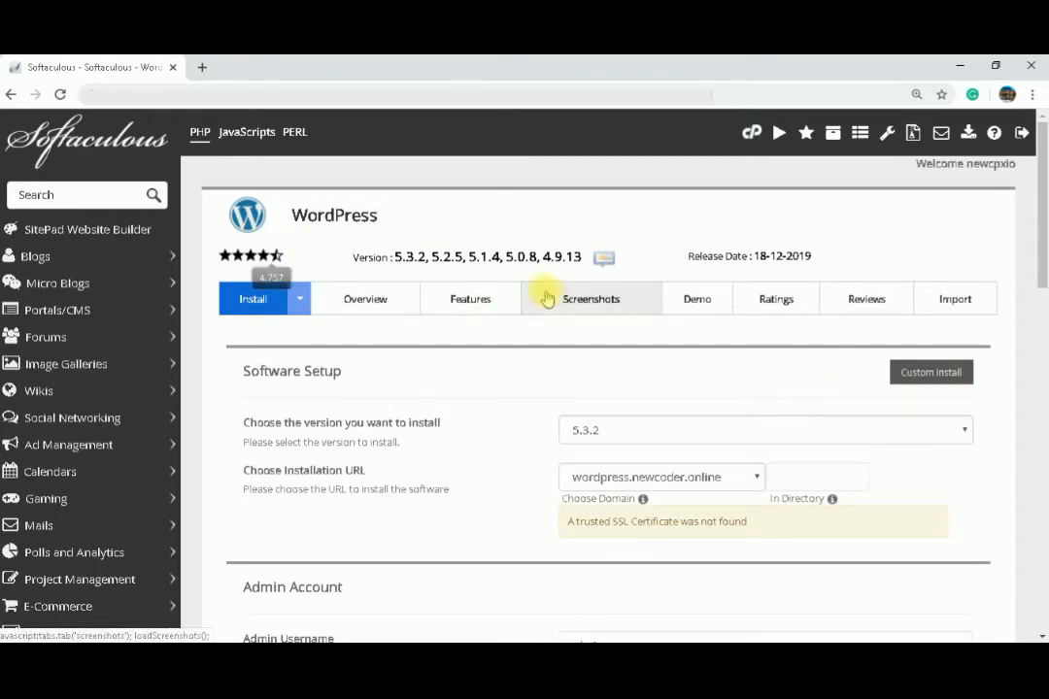
{"action": "left_click", "coordinate": [925, 373]}
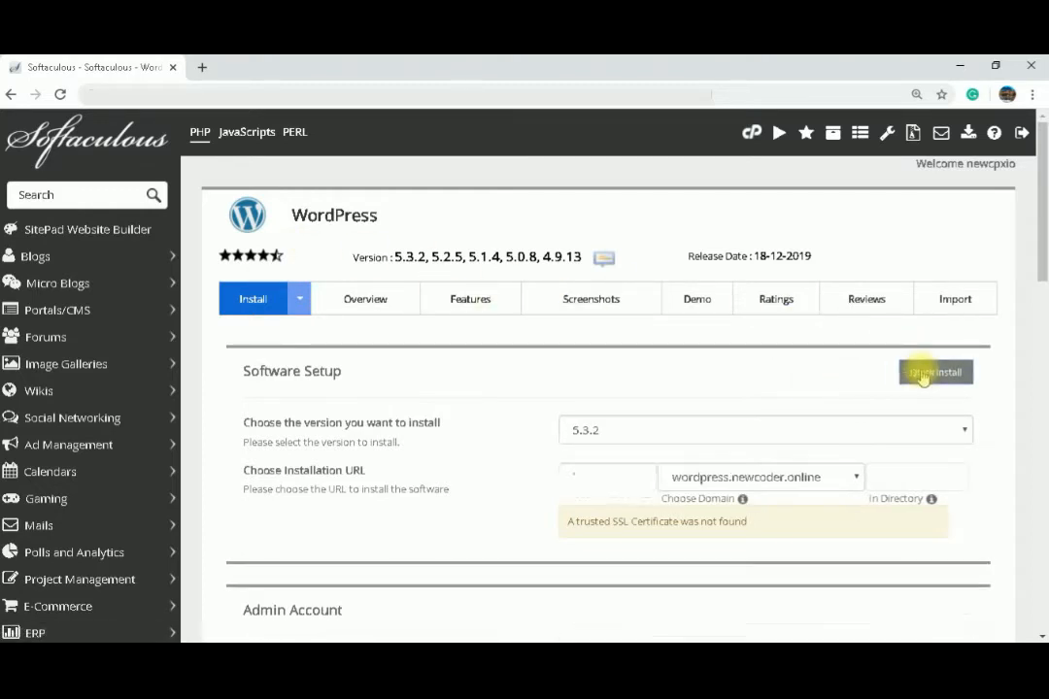
{"action": "left_click", "coordinate": [252, 301]}
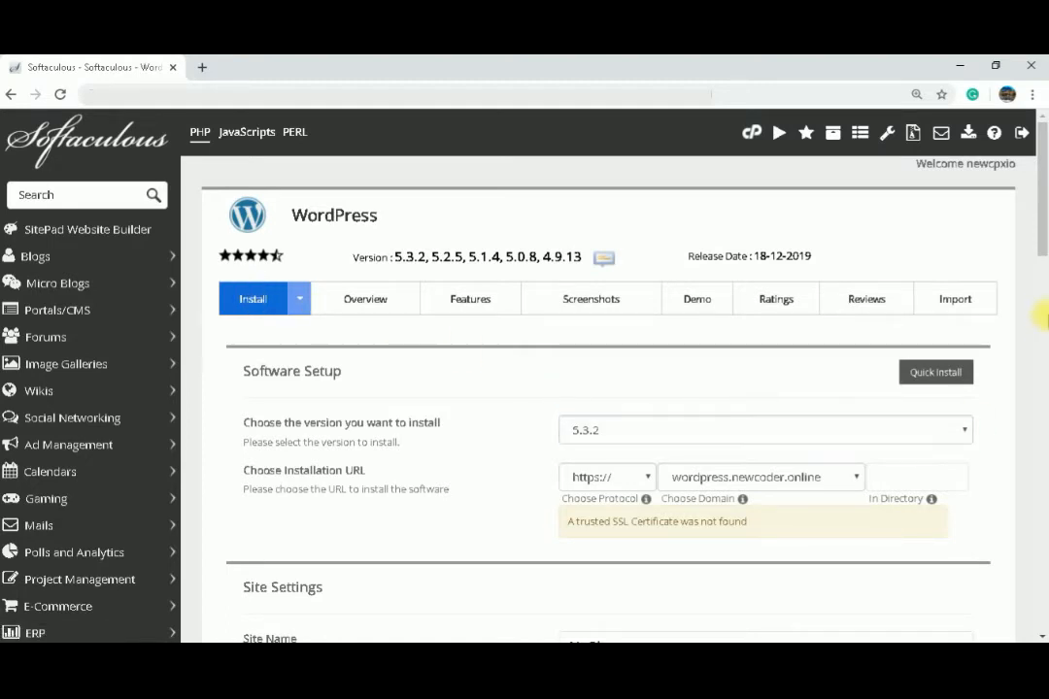
Step: Set the site name to WordPressTutorial
{"action": "left_click_drag", "start_coordinate": [1043, 264], "coordinate": [1042, 338]}
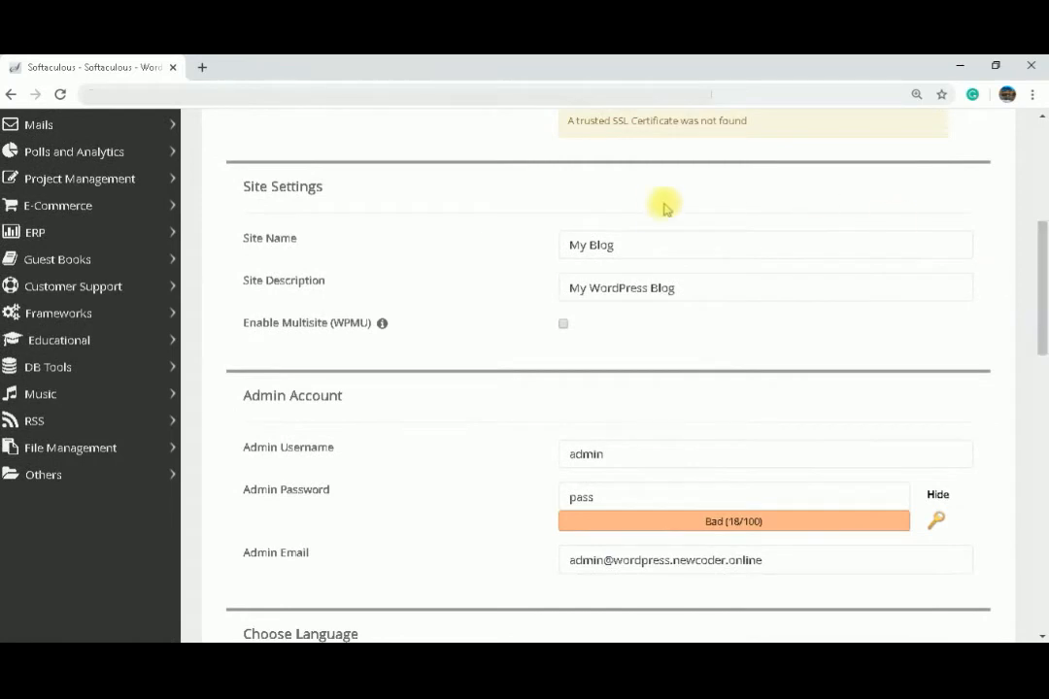
{"action": "left_click", "coordinate": [613, 249]}
{"action": "left_click_drag", "start_coordinate": [585, 237], "coordinate": [508, 238]}
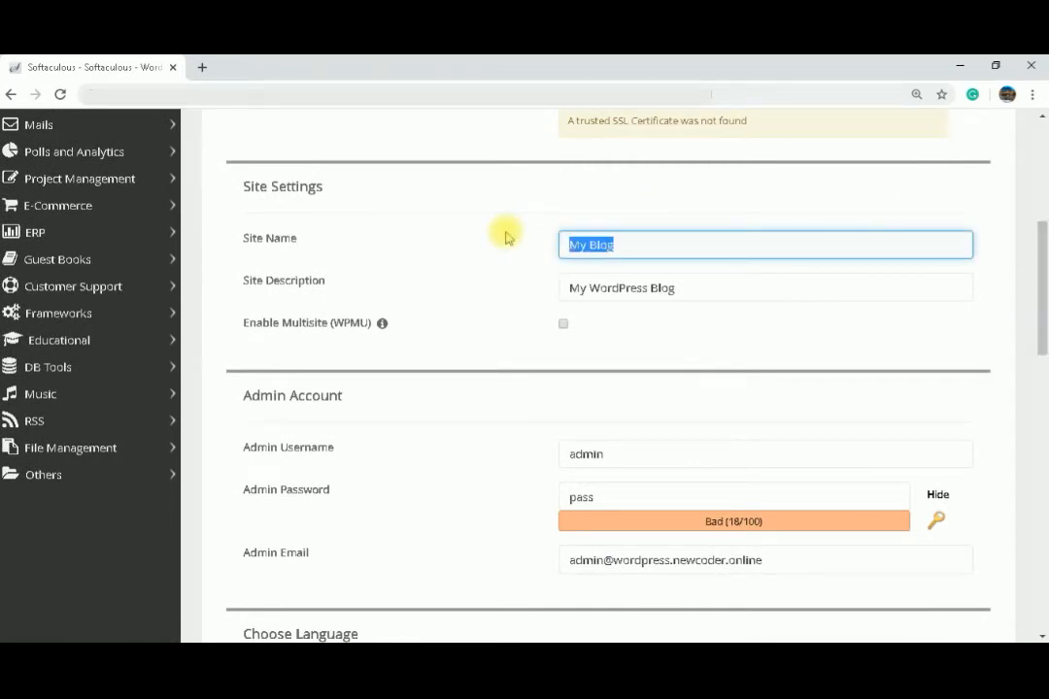
{"action": "type", "text": "Word P"}
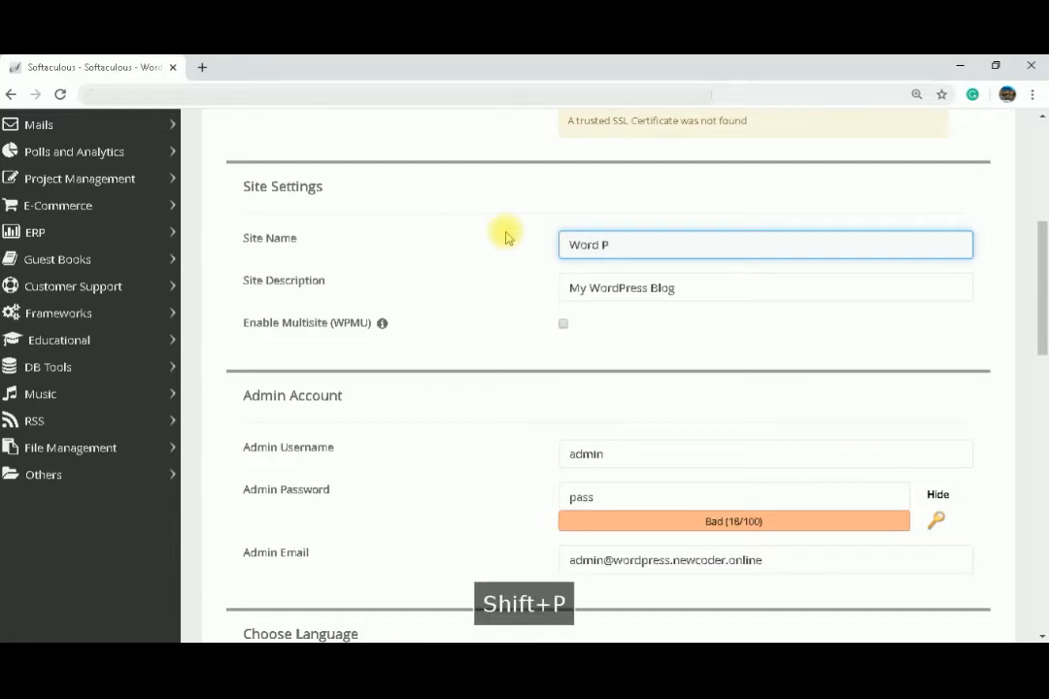
{"action": "type", "text": "ree"}
{"action": "key", "text": "BackSpace"}
{"action": "key", "text": "BackSpace"}
{"action": "key", "text": "BackSpace"}
{"action": "key", "text": "BackSpace"}
{"action": "key", "text": "BackSpace"}
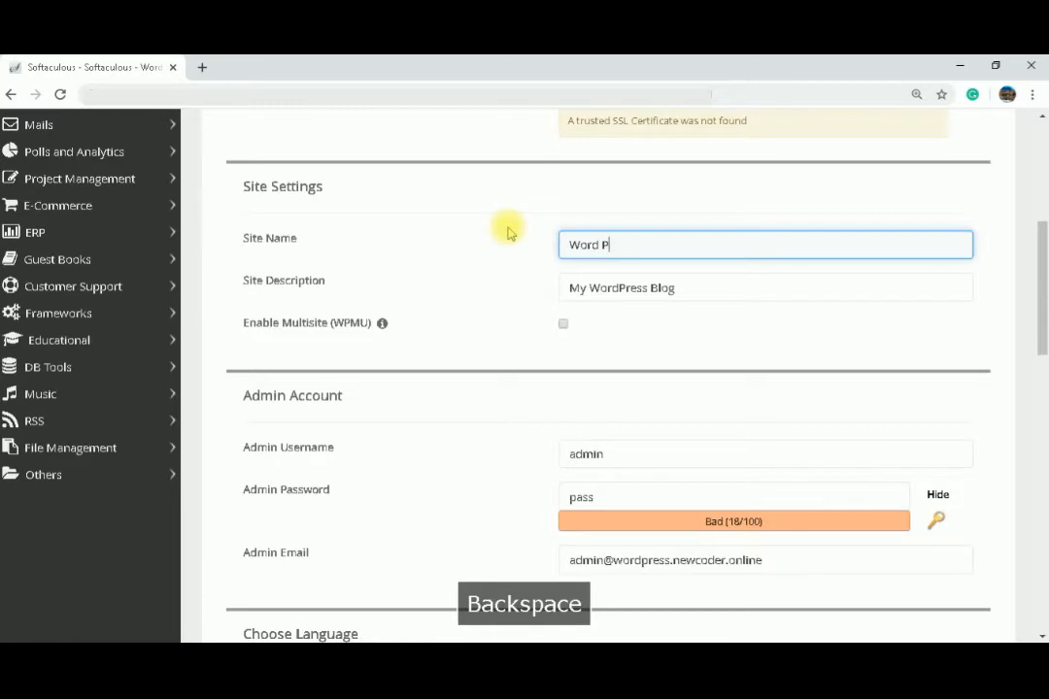
{"action": "type", "text": "Press"}
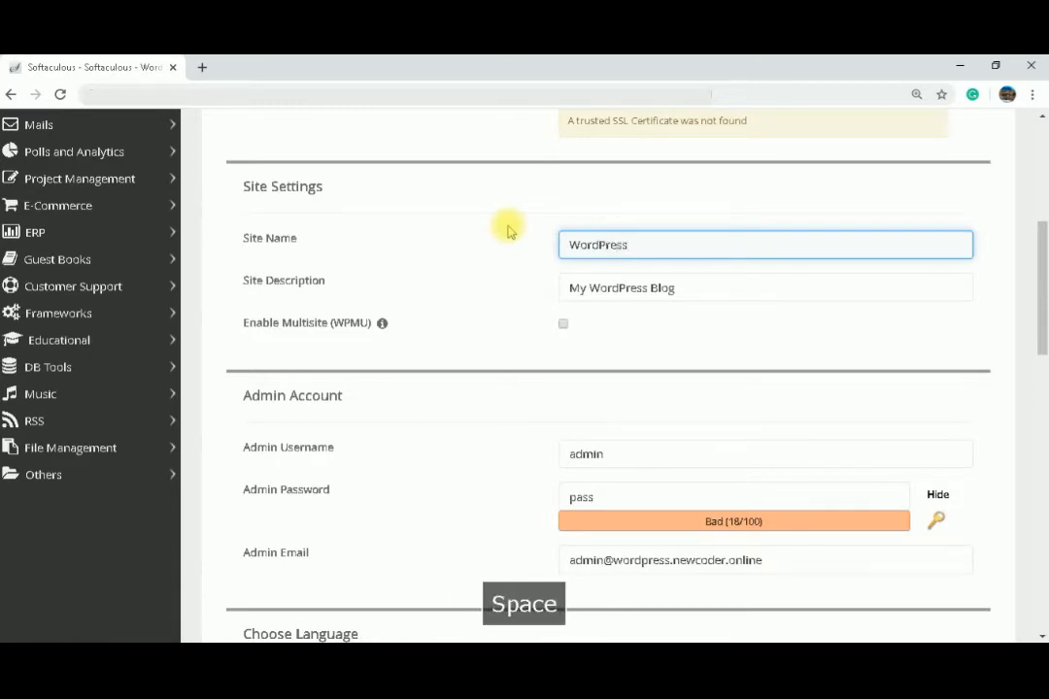
{"action": "key", "text": "BackSpace"}
{"action": "type", "text": "T"}
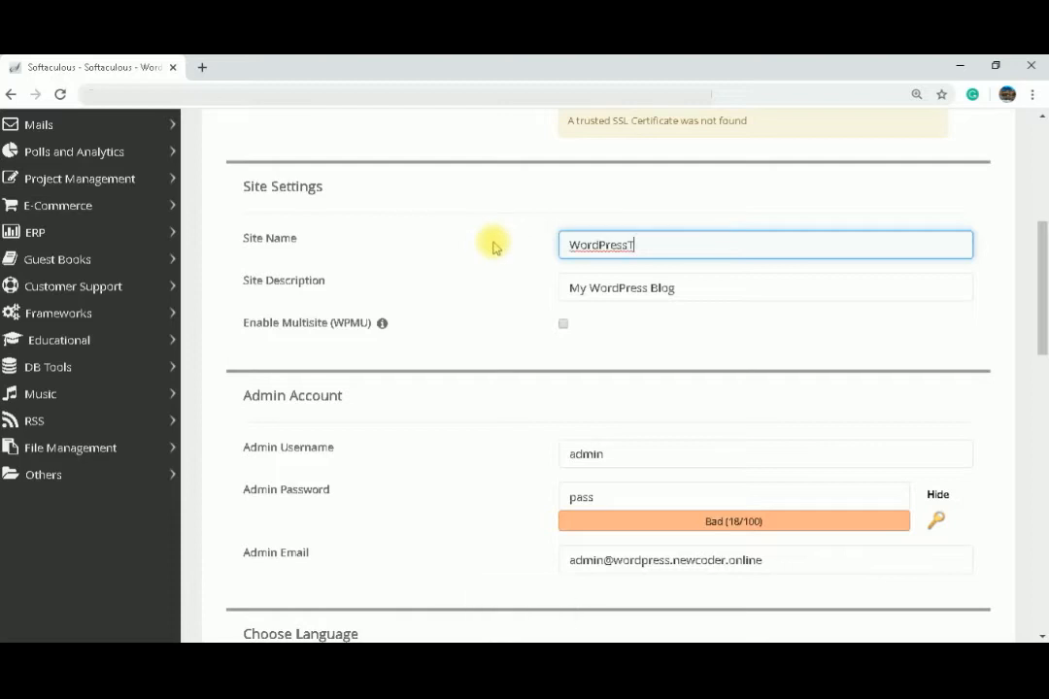
{"action": "type", "text": "t"}
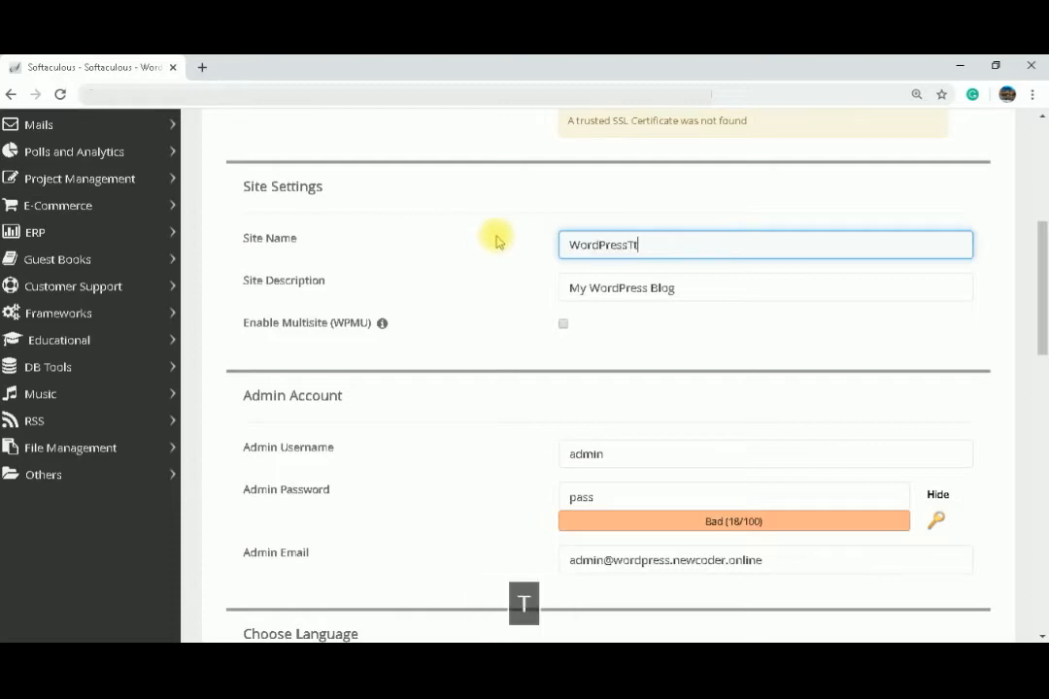
{"action": "type", "text": "utorial"}
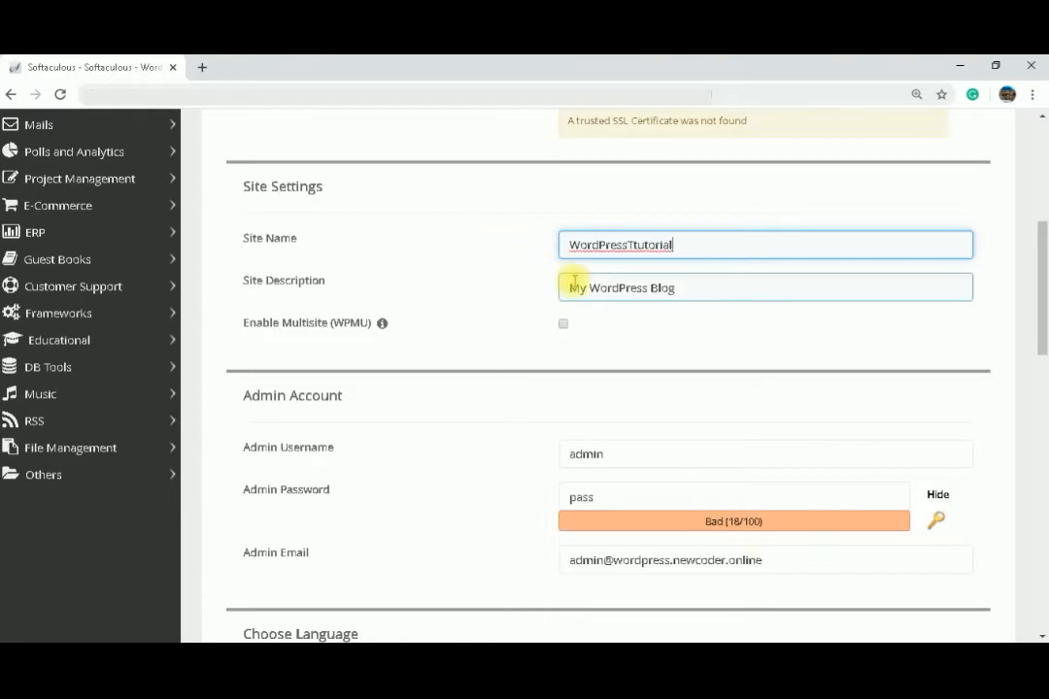
{"action": "left_click", "coordinate": [637, 245]}
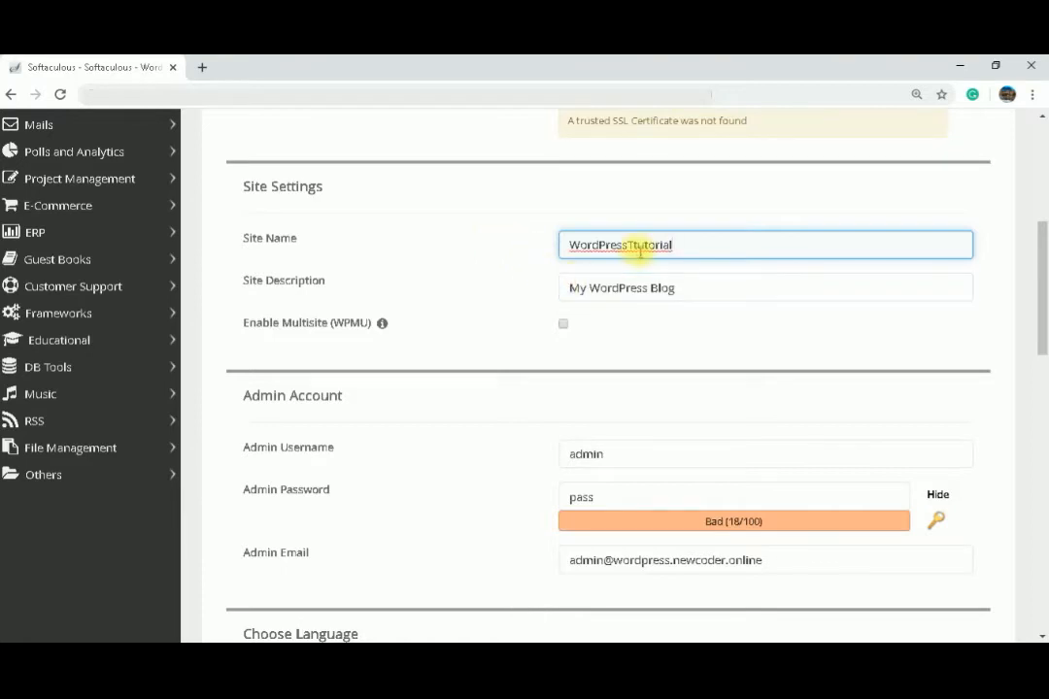
{"action": "key", "text": "BackSpace"}
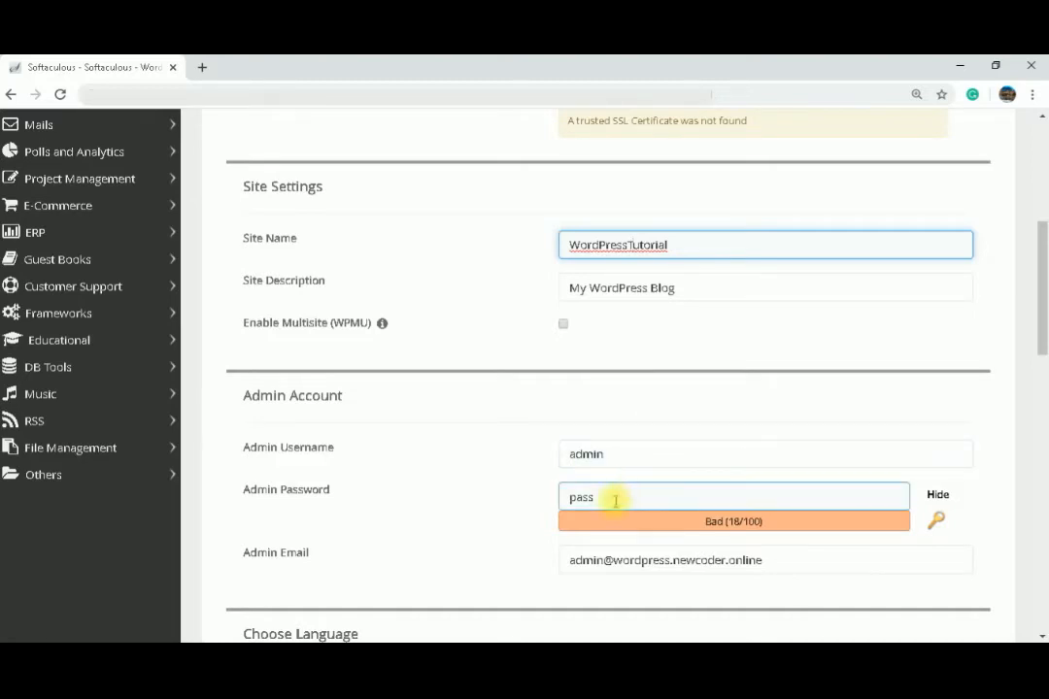
Step: Replace the admin account password with a new password
{"action": "left_click_drag", "start_coordinate": [613, 497], "coordinate": [535, 503]}
{"action": "type", "text": "admi"}
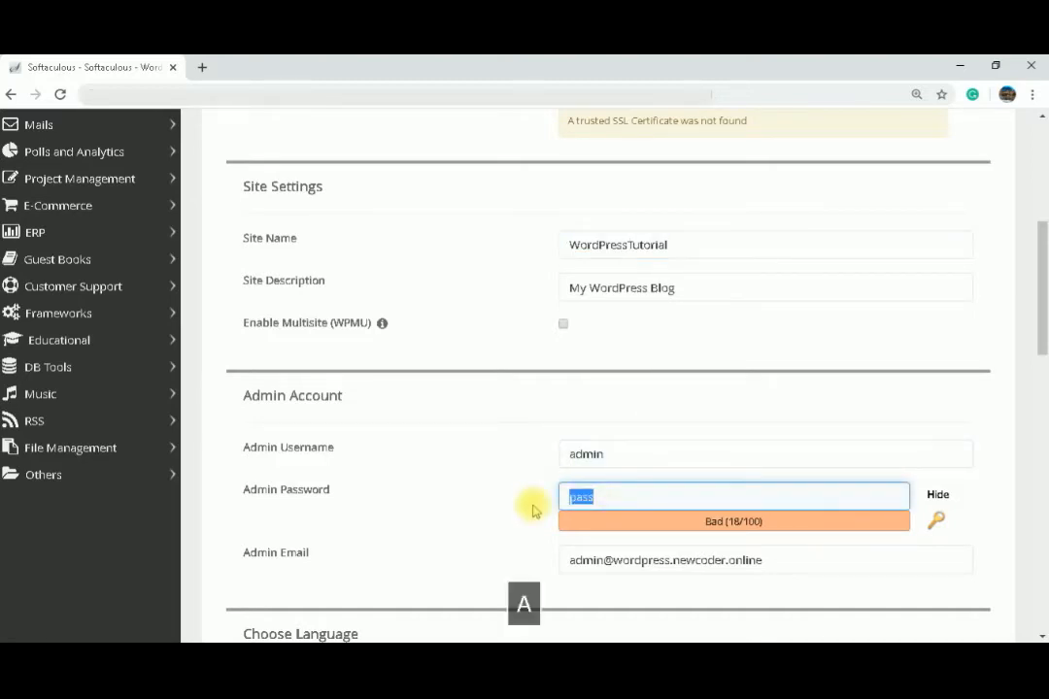
{"action": "type", "text": "n"}
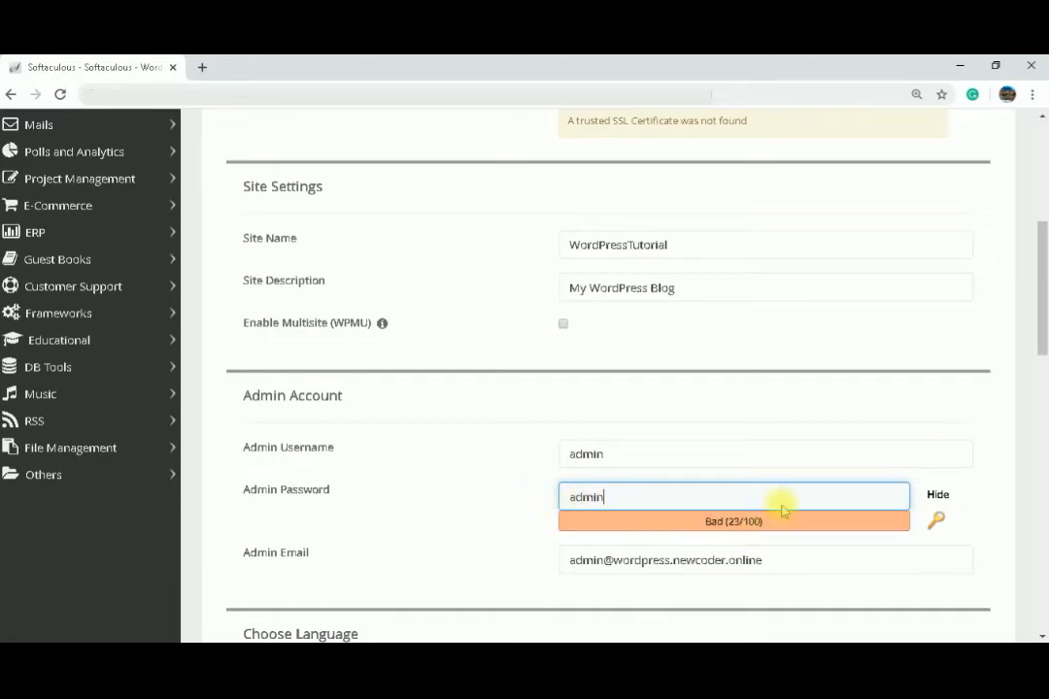
Step: Start the WordPress installation with the default plugins and theme
{"action": "left_click_drag", "start_coordinate": [1043, 276], "coordinate": [1045, 398]}
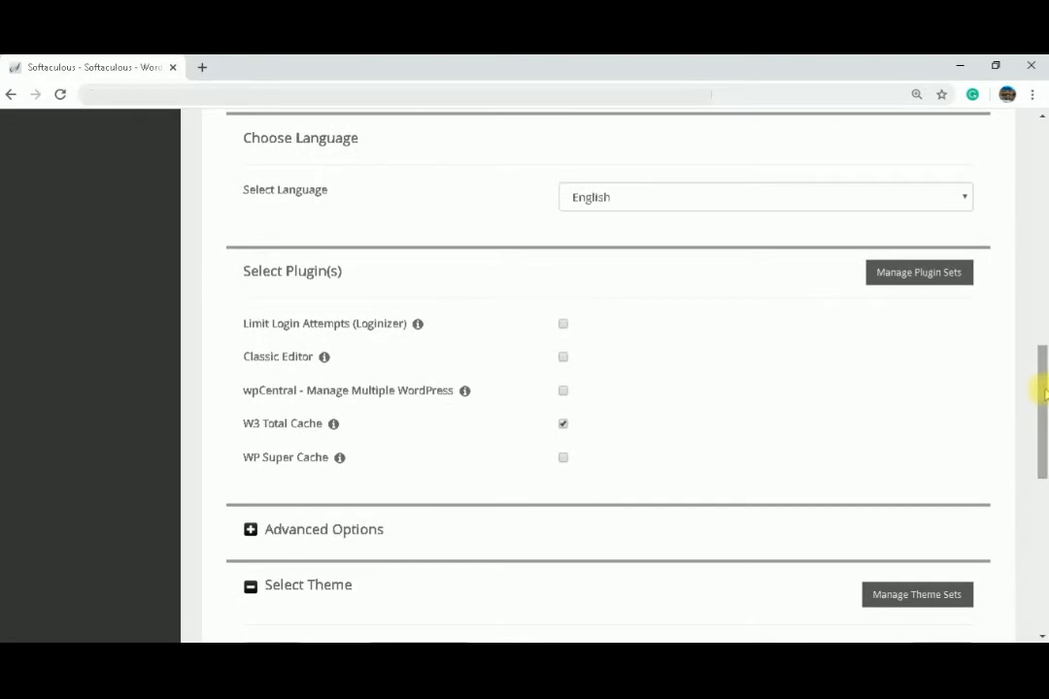
{"action": "left_click_drag", "start_coordinate": [1045, 398], "coordinate": [1042, 491]}
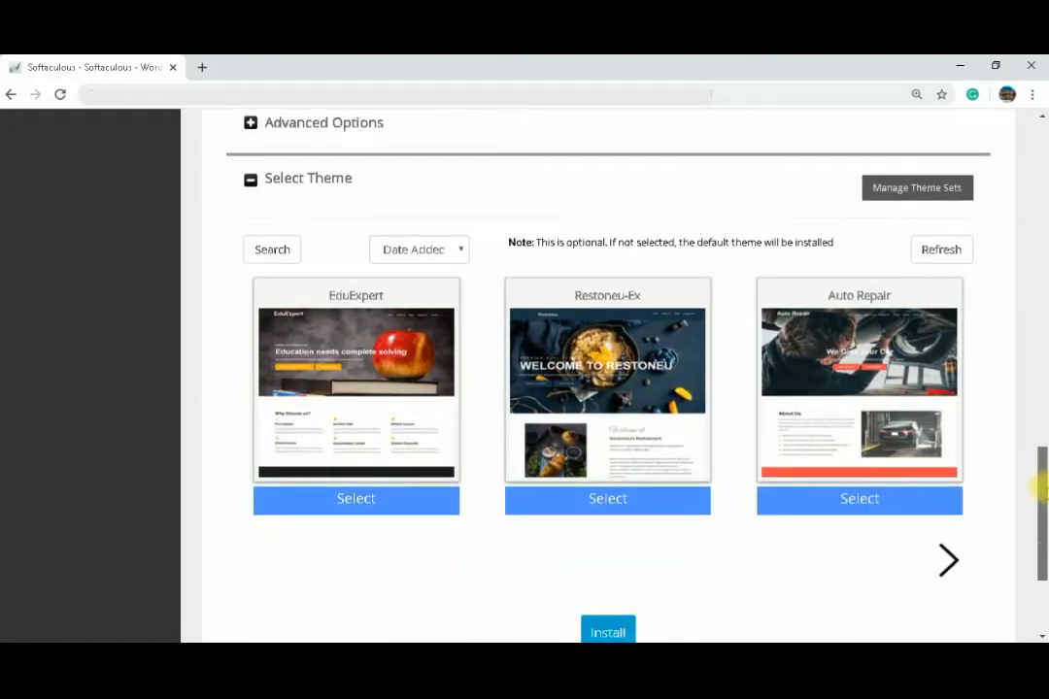
{"action": "left_click_drag", "start_coordinate": [1046, 489], "coordinate": [1047, 490]}
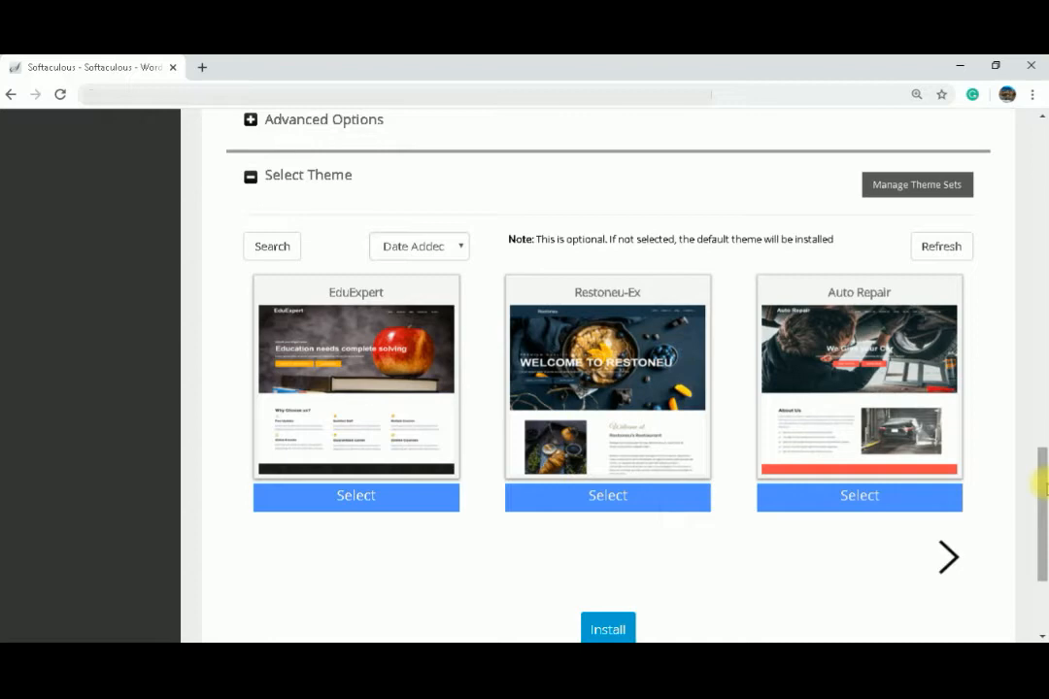
{"action": "left_click", "coordinate": [609, 630]}
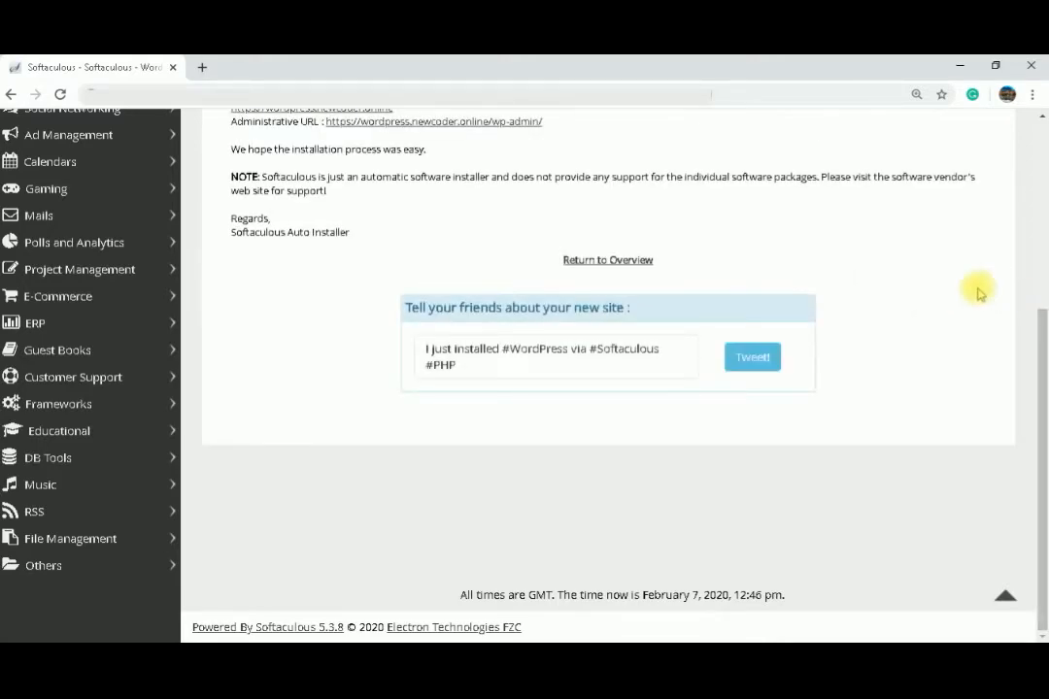
Step: Open the installed site wordpress.newcoder.online in a new tab, getting past the certificate warning
{"action": "left_click_drag", "start_coordinate": [1041, 333], "coordinate": [1041, 136]}
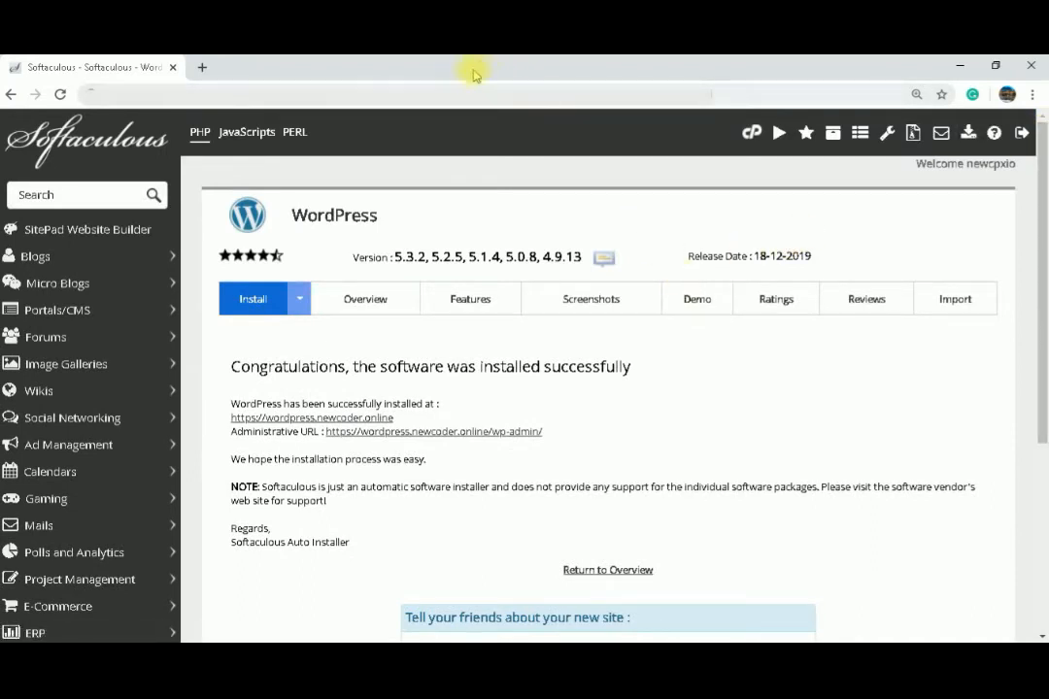
{"action": "left_click", "coordinate": [355, 419]}
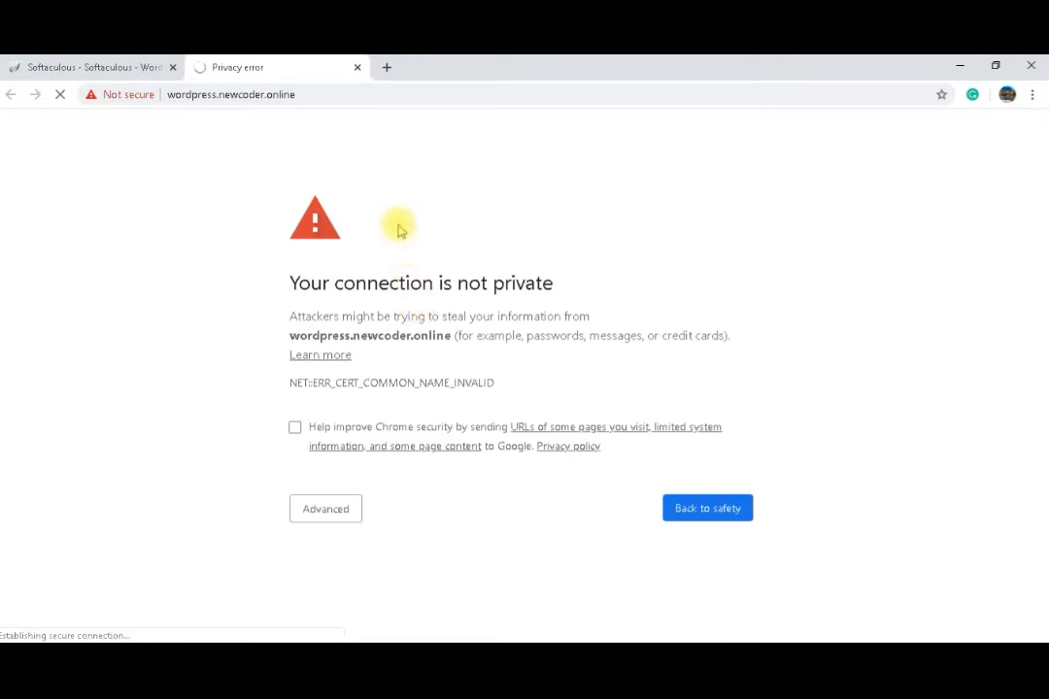
{"action": "left_click", "coordinate": [347, 510]}
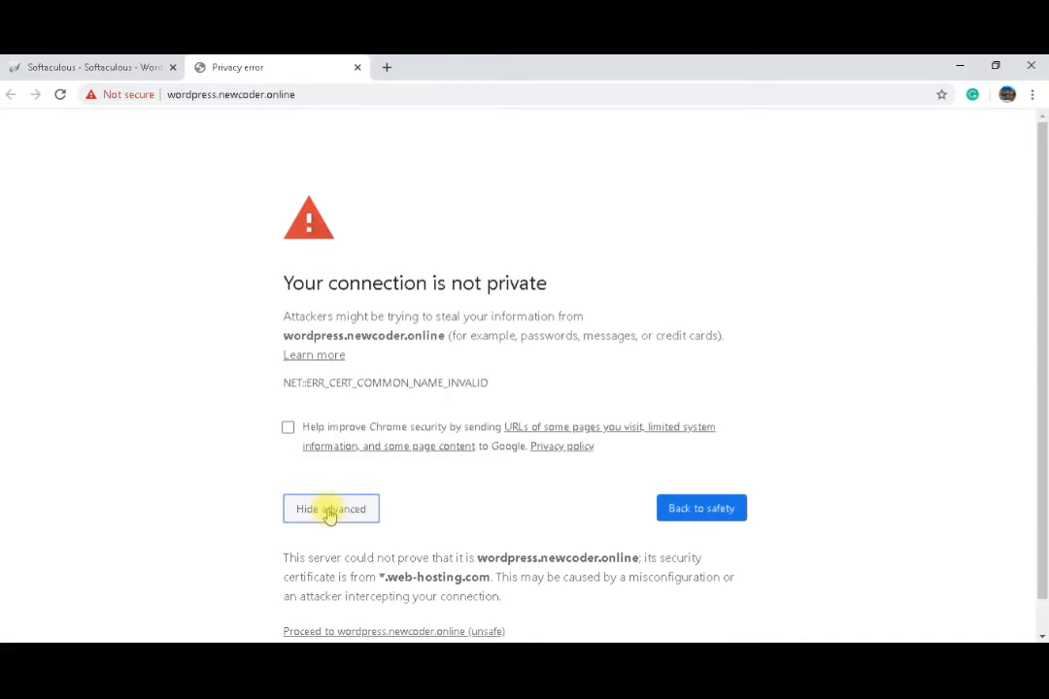
{"action": "key", "text": "F5"}
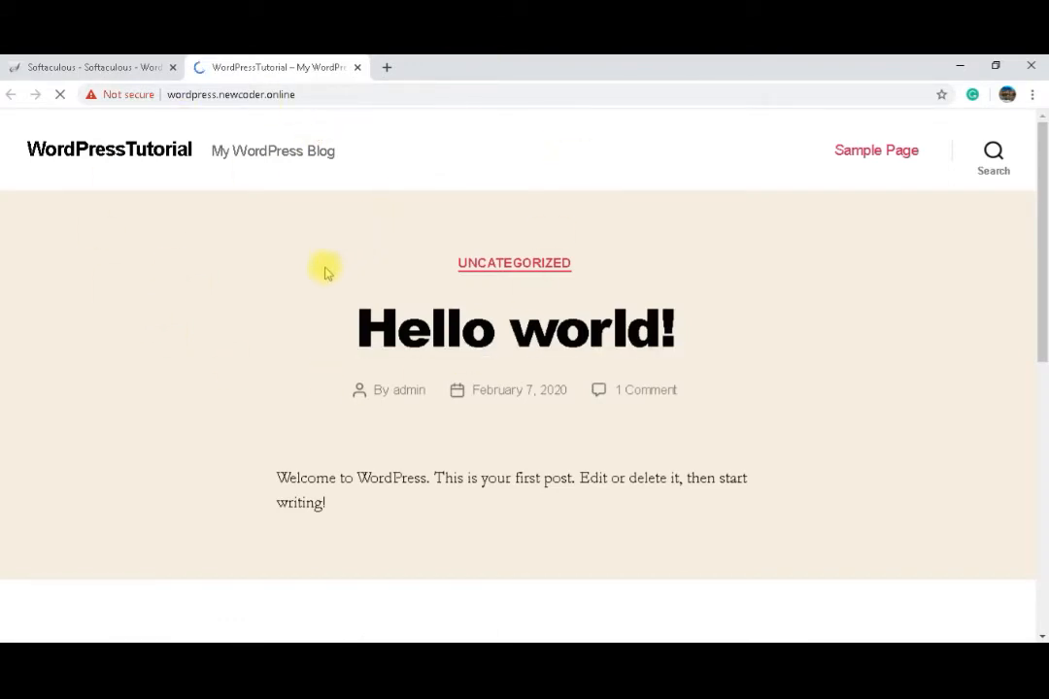
Step: Open the WordPress admin dashboard from the administrative URL and go to the Posts list
{"action": "left_click", "coordinate": [94, 67]}
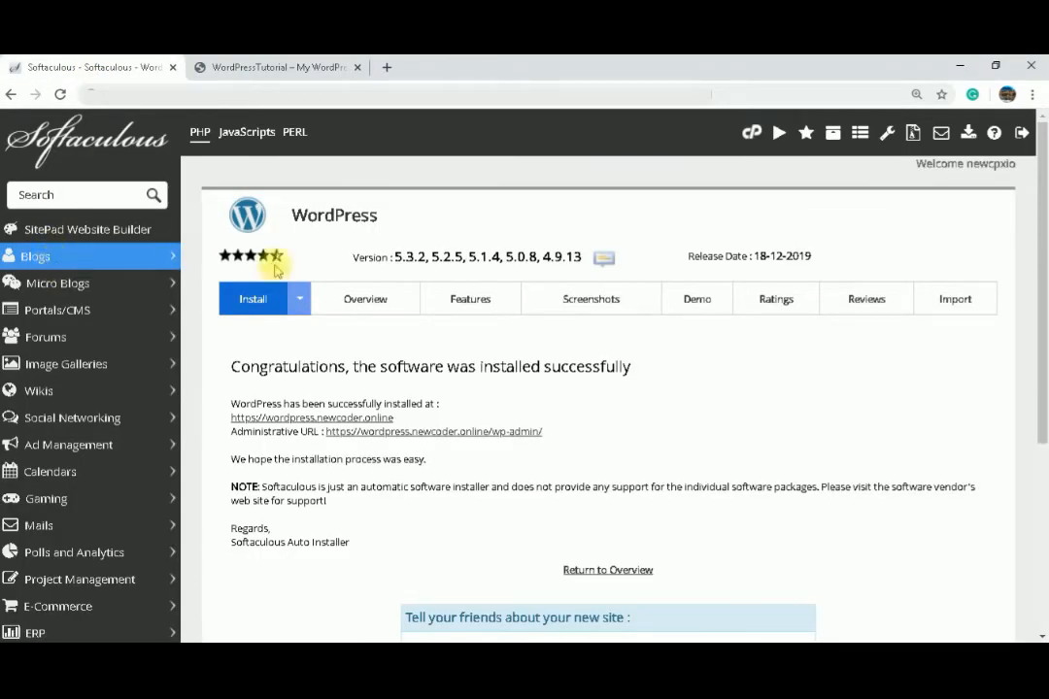
{"action": "left_click", "coordinate": [378, 438]}
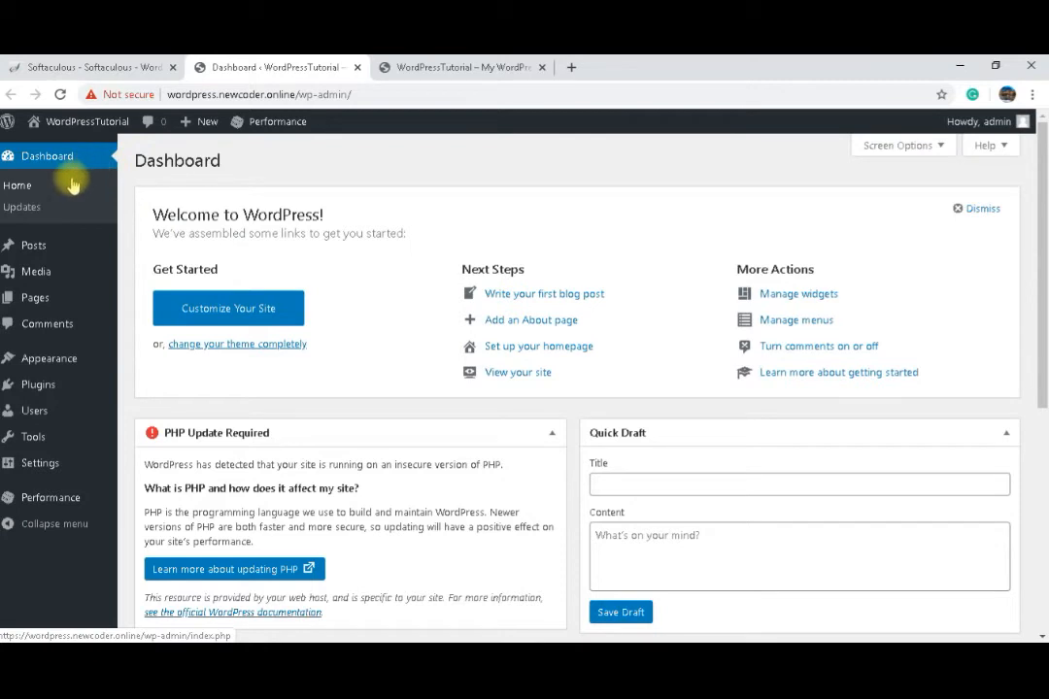
{"action": "mouse_move", "coordinate": [41, 248]}
{"action": "left_click", "coordinate": [42, 248]}
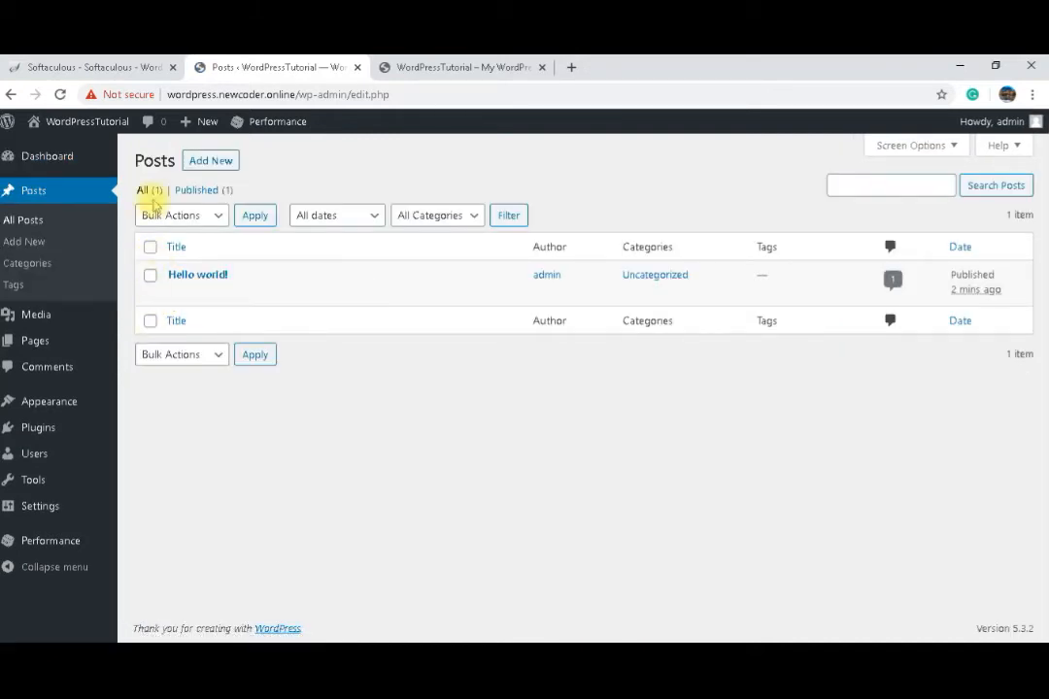
Step: Create a new post and title it "Step 1 , Install WordPress"
{"action": "left_click", "coordinate": [199, 161]}
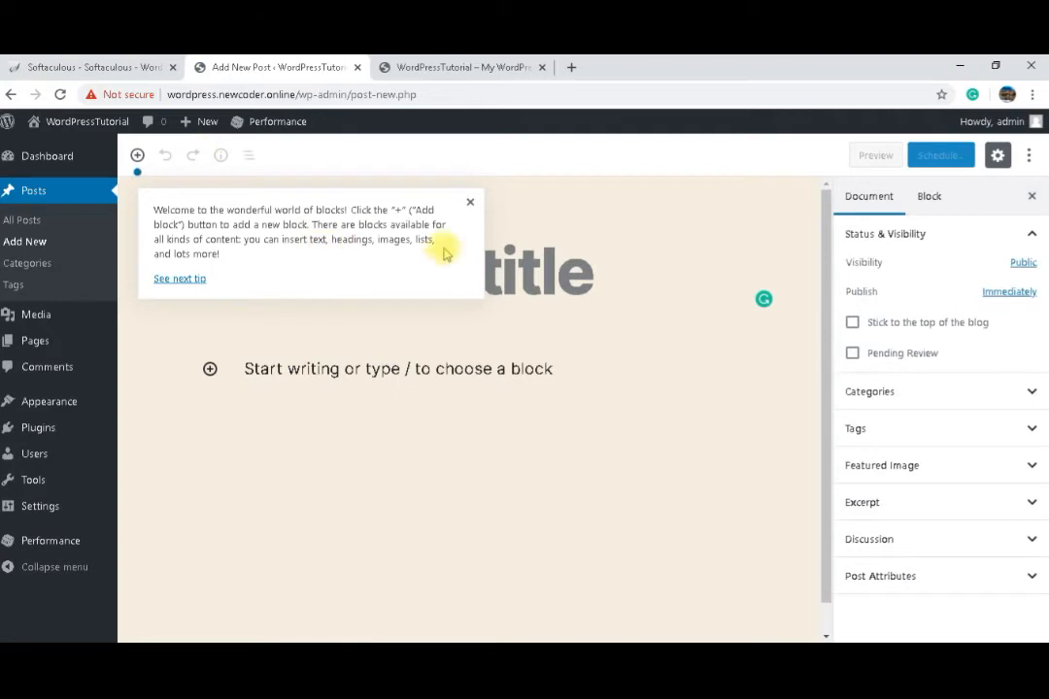
{"action": "left_click", "coordinate": [491, 267]}
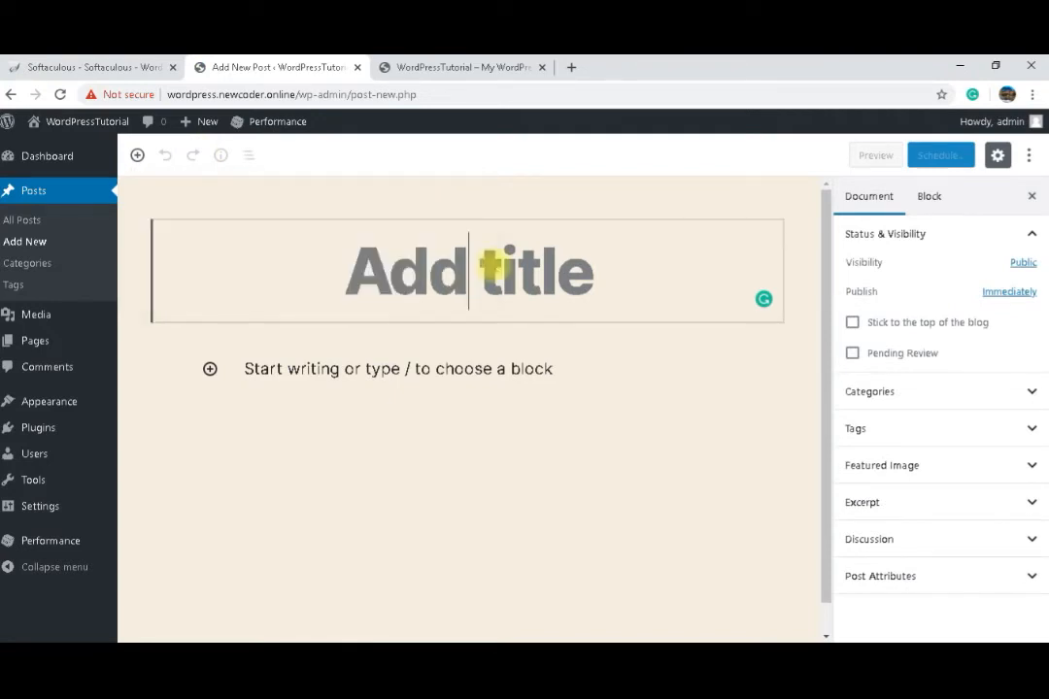
{"action": "type", "text": "STep"}
{"action": "key", "text": "BackSpace"}
{"action": "key", "text": "BackSpace"}
{"action": "key", "text": "BackSpace"}
{"action": "type", "text": "tep"}
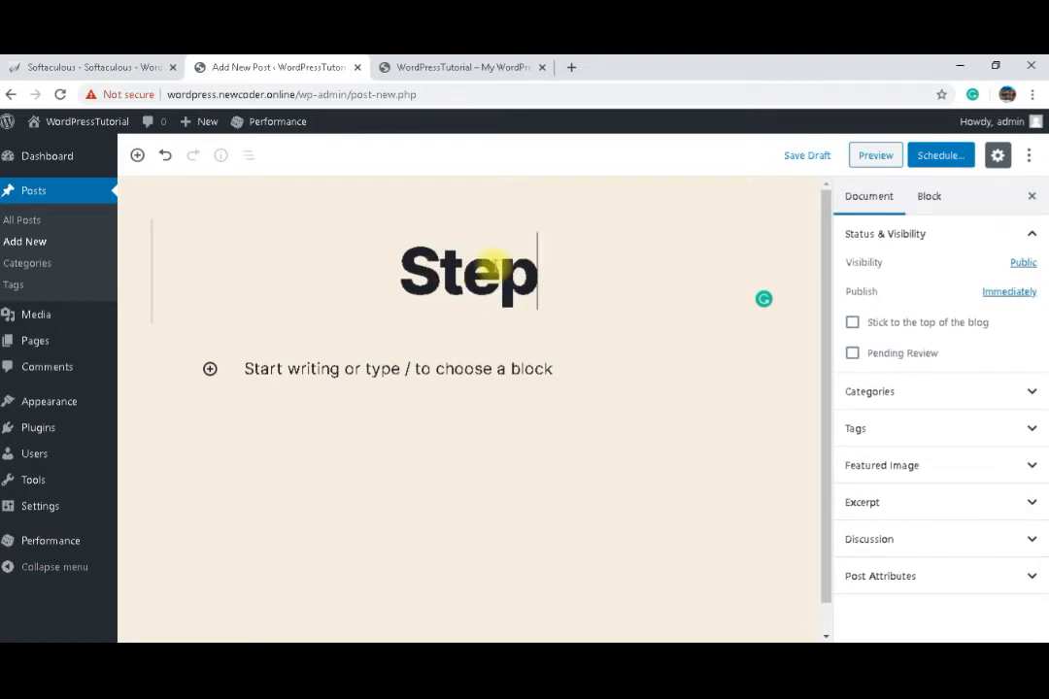
{"action": "type", "text": " 1"}
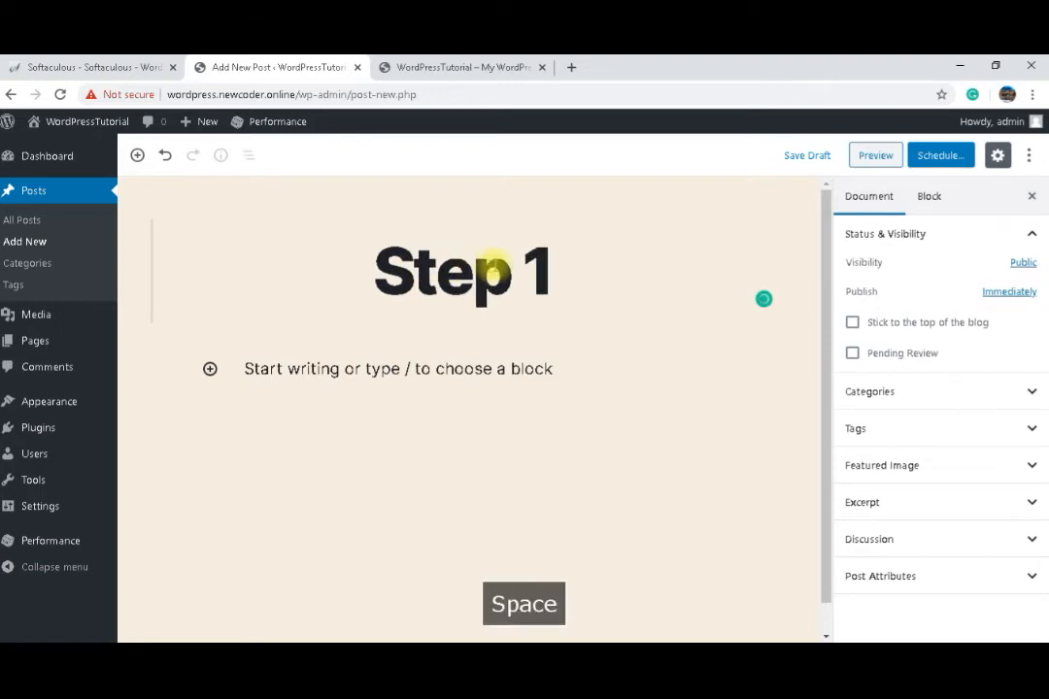
{"action": "type", "text": " , I"}
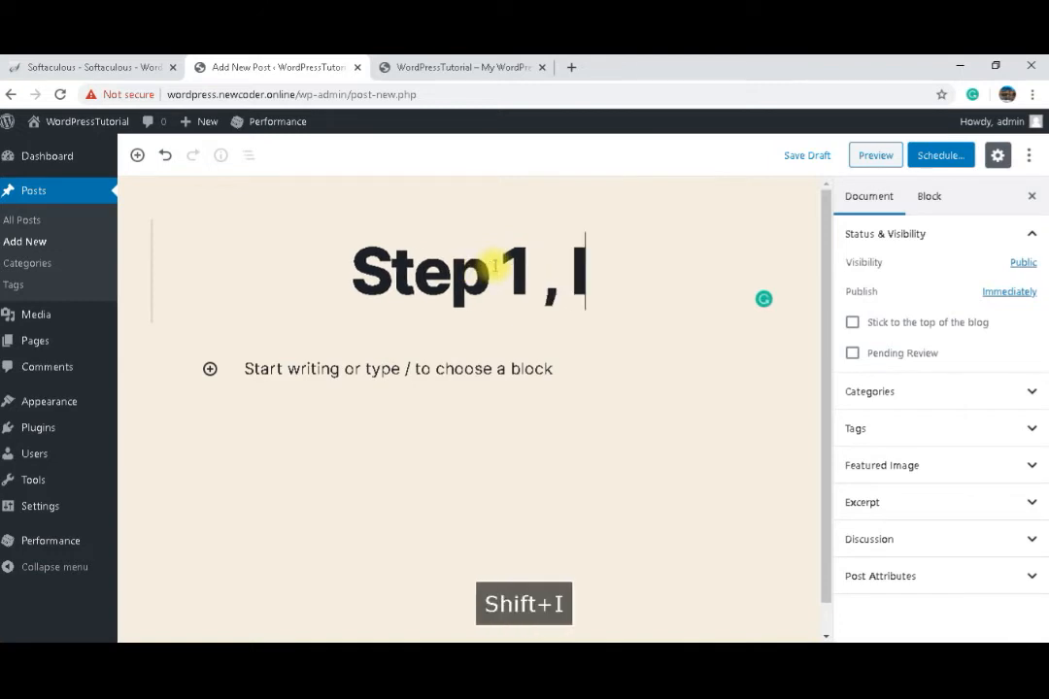
{"action": "type", "text": "nstall "}
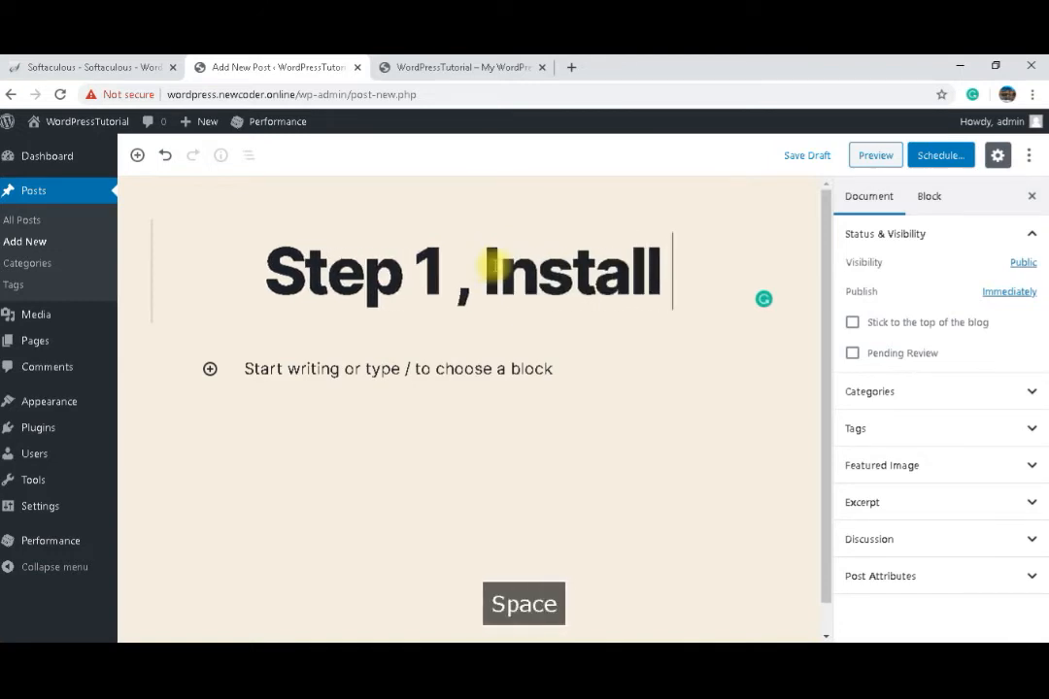
{"action": "type", "text": "Wor"}
{"action": "type", "text": "press"}
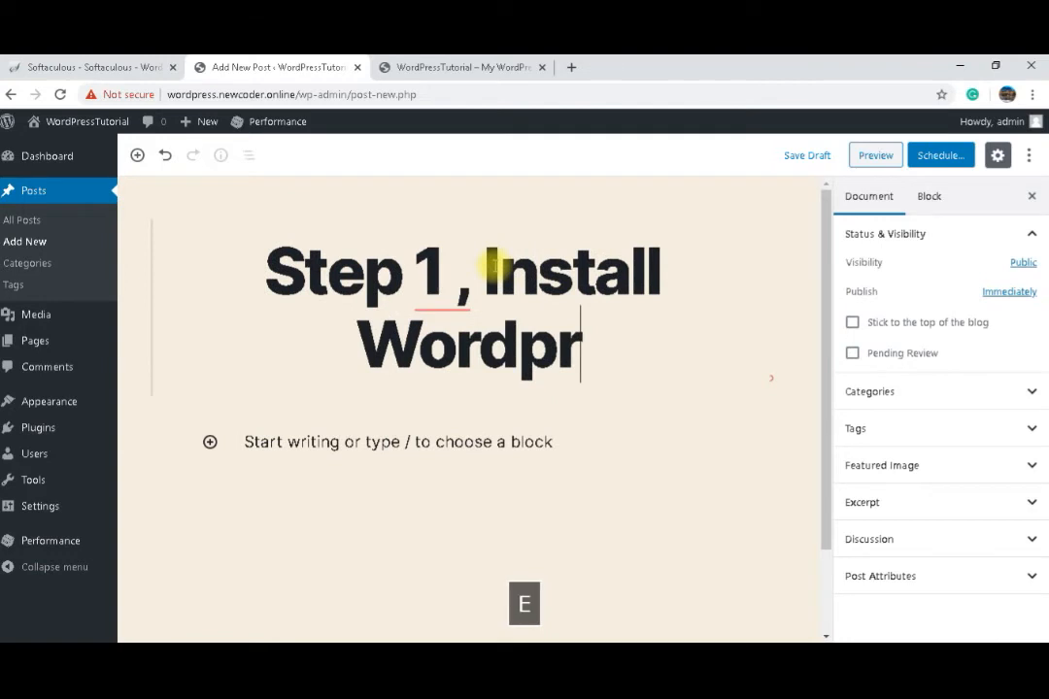
{"action": "key", "text": "Left"}
{"action": "key", "text": "Left"}
{"action": "key", "text": "Left"}
{"action": "key", "text": "Left"}
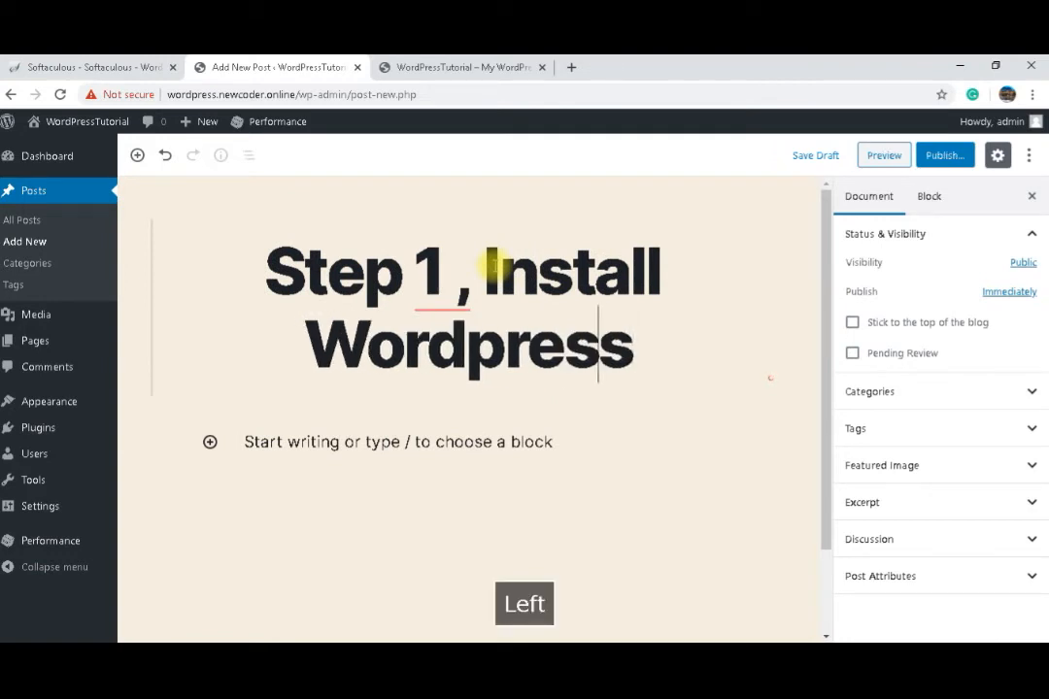
{"action": "key", "text": "BackSpace"}
{"action": "type", "text": "P"}
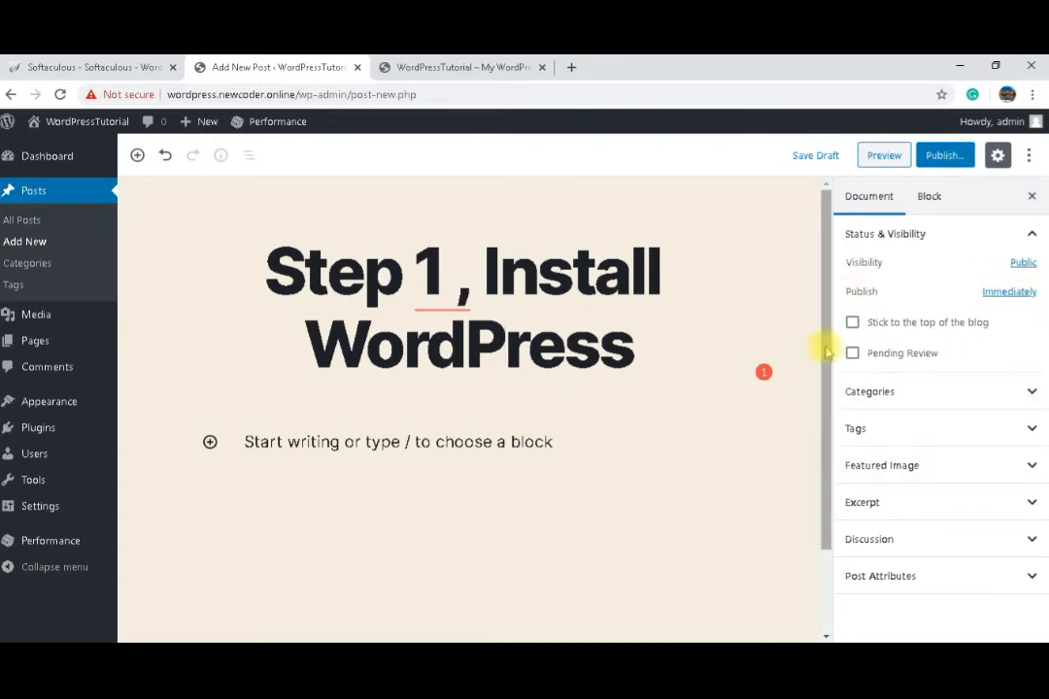
Step: Add a new category named WordPress to the post
{"action": "left_click", "coordinate": [979, 402]}
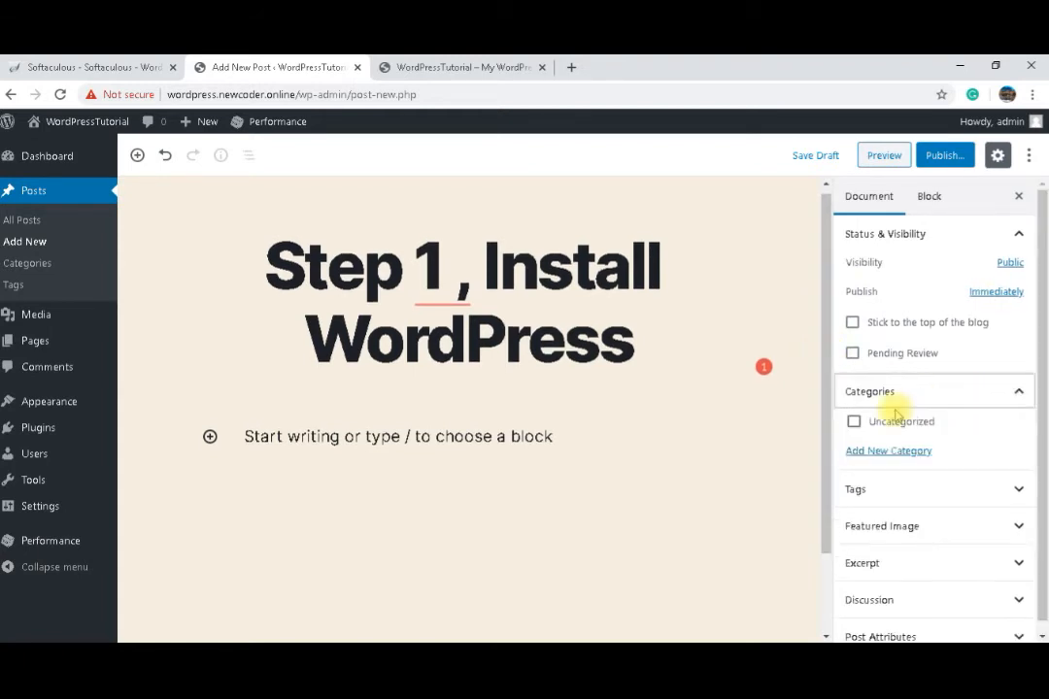
{"action": "left_click", "coordinate": [863, 453]}
{"action": "left_click", "coordinate": [868, 496]}
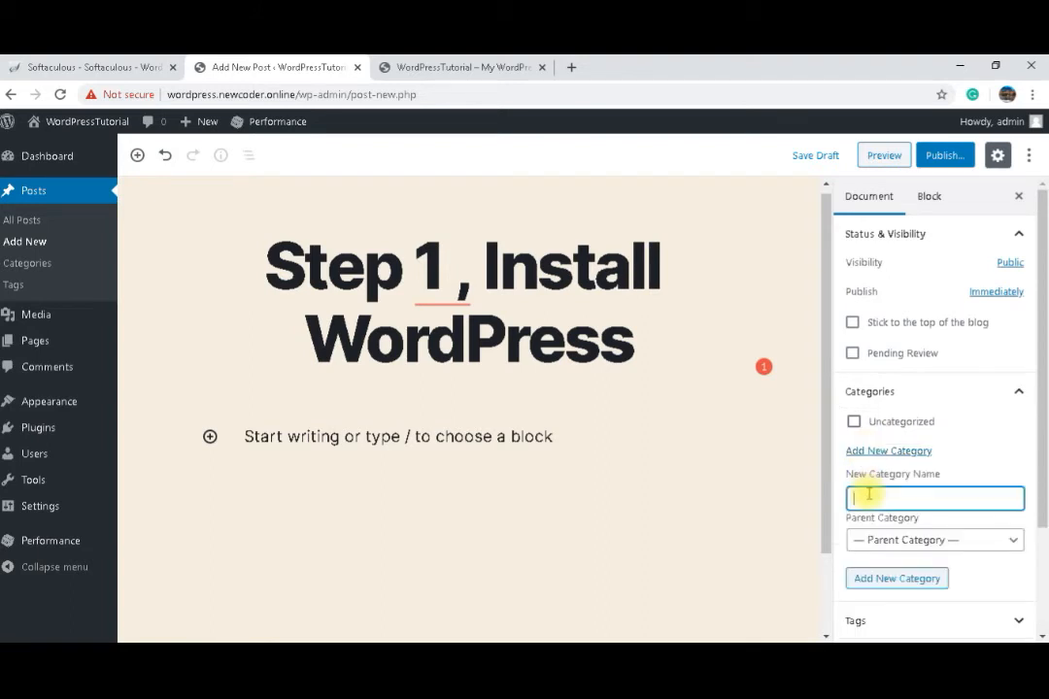
{"action": "type", "text": "Wor"}
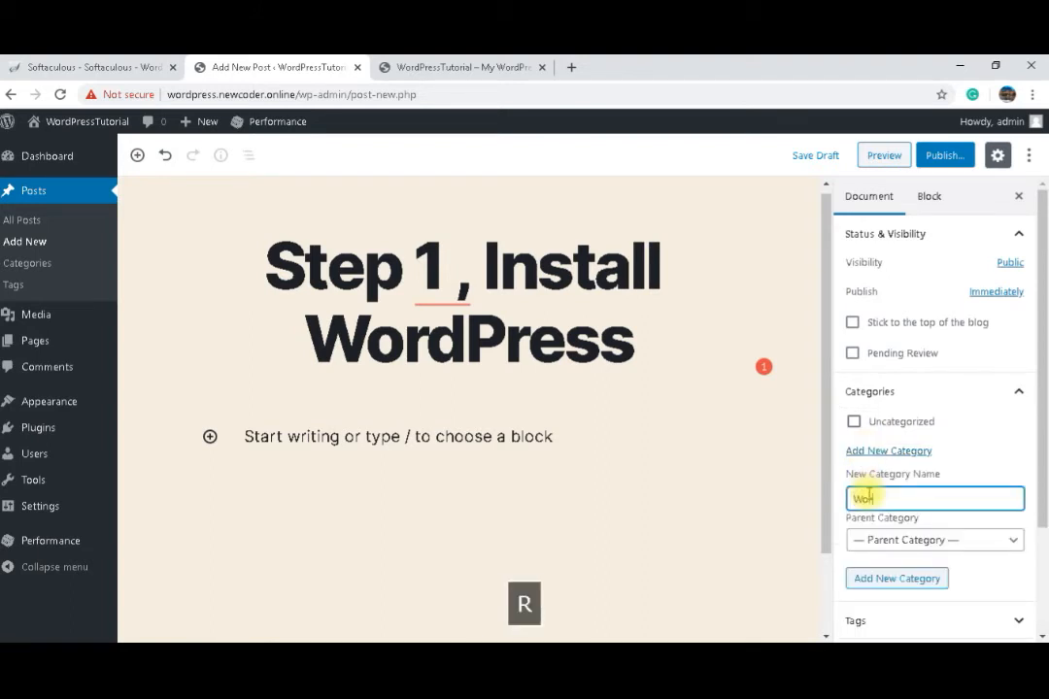
{"action": "type", "text": "dpress"}
{"action": "key", "text": "Left"}
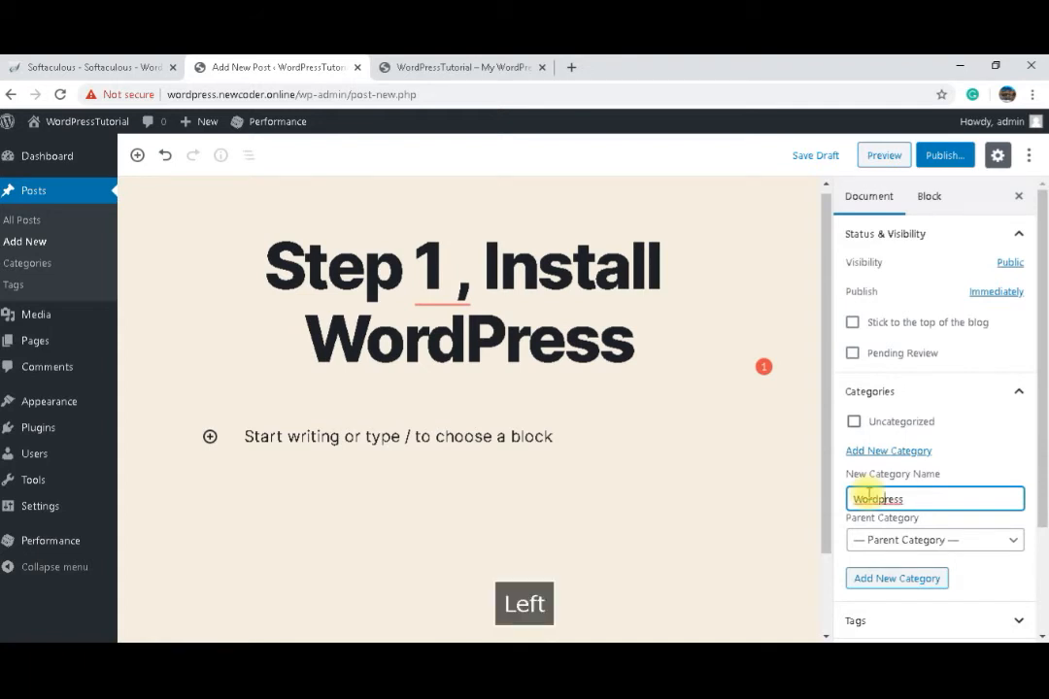
{"action": "key", "text": "BackSpace"}
{"action": "type", "text": "P"}
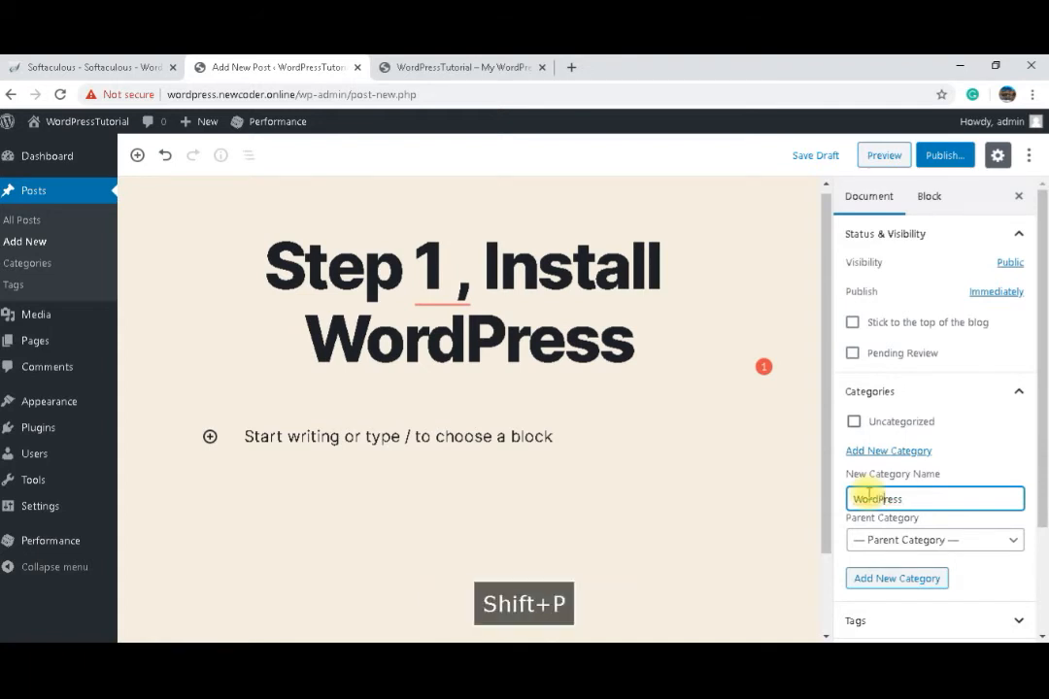
{"action": "left_click", "coordinate": [918, 580]}
Step: Add a category named "WordPress Tutorial" with WordPress as its parent category
{"action": "left_click", "coordinate": [927, 530]}
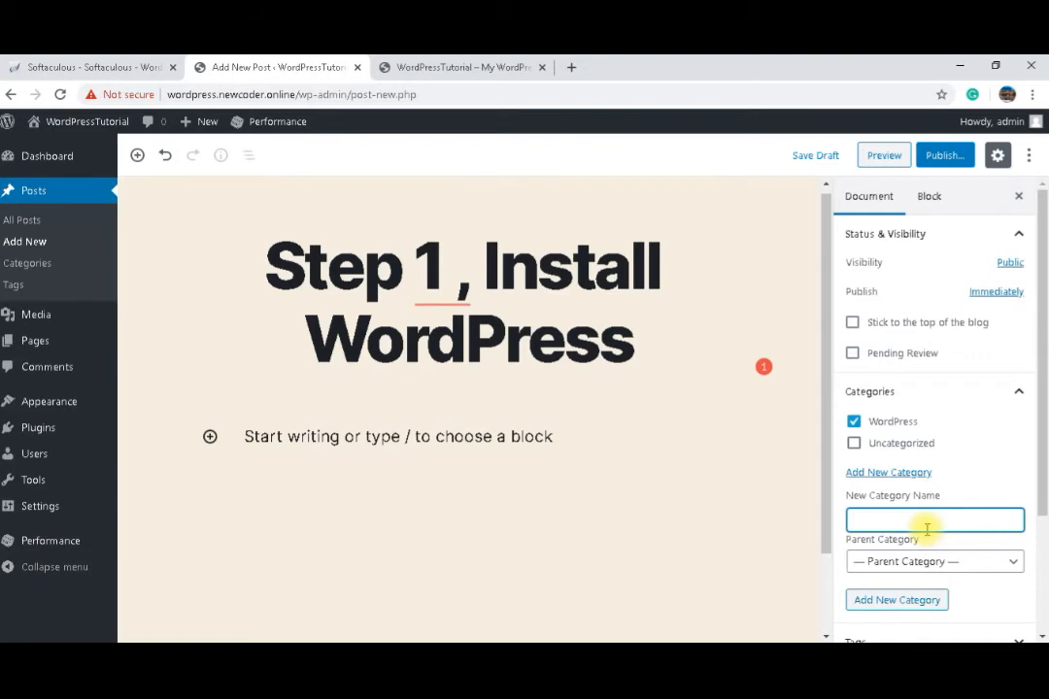
{"action": "type", "text": "Word"}
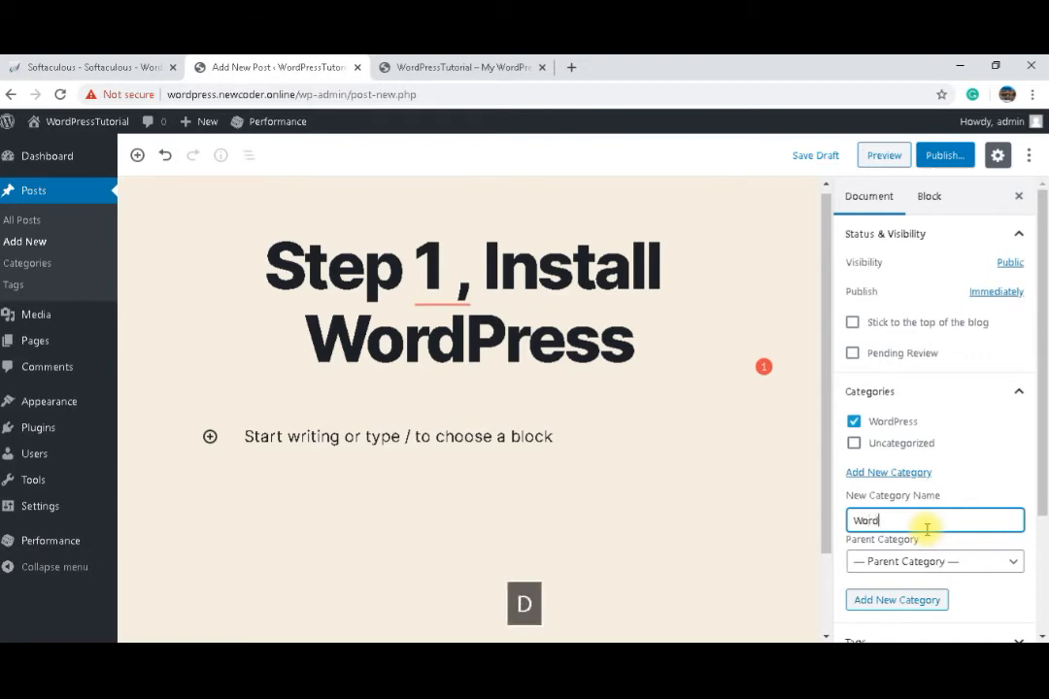
{"action": "type", "text": "Press"}
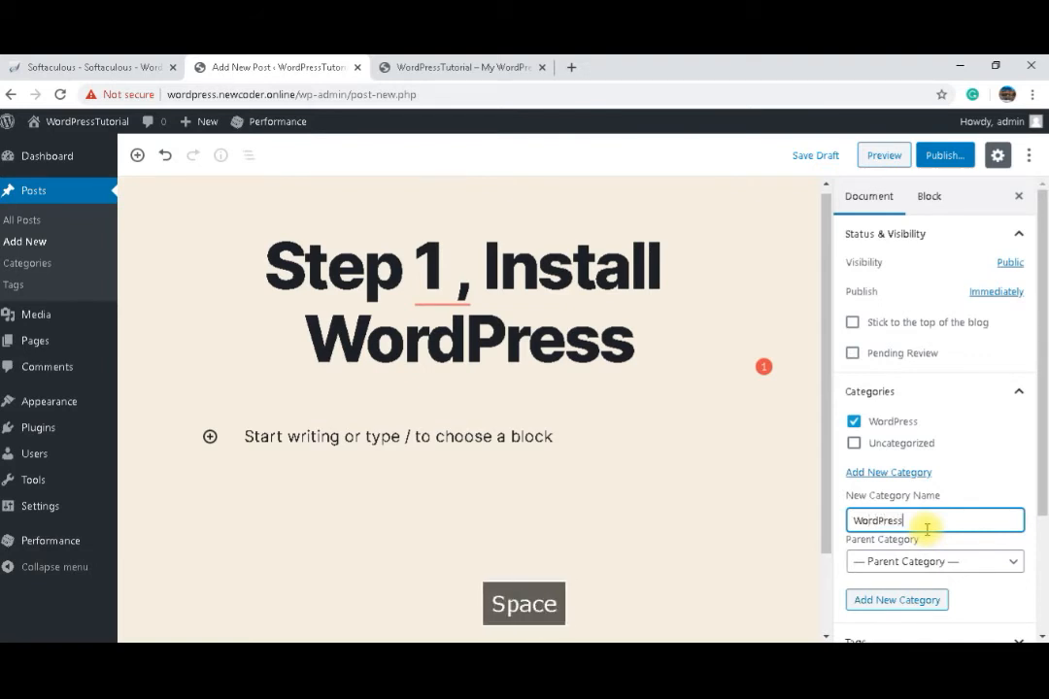
{"action": "type", "text": " Tutori"}
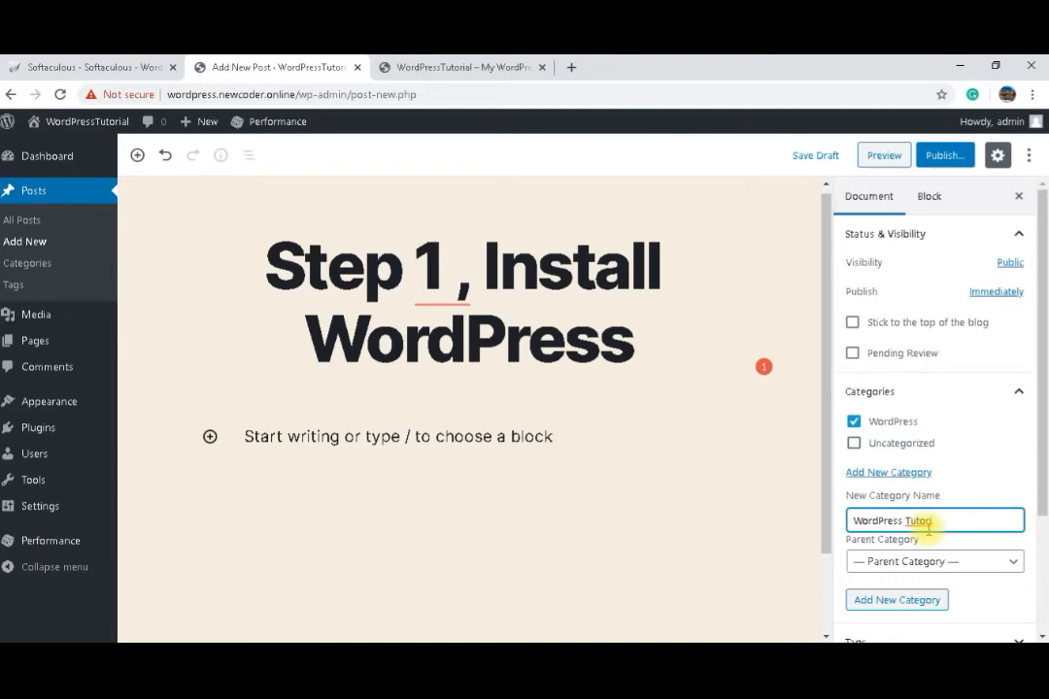
{"action": "key", "text": "Caps_Lock"}
{"action": "type", "text": "AL"}
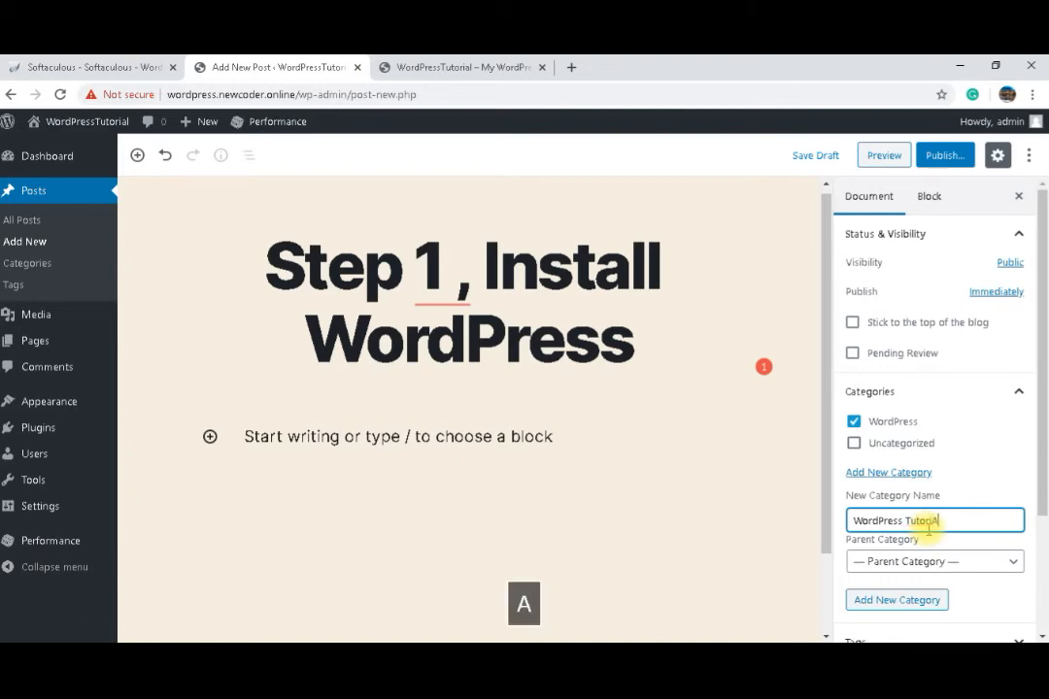
{"action": "key", "text": "BackSpace"}
{"action": "key", "text": "BackSpace"}
{"action": "key", "text": "Caps_Lock"}
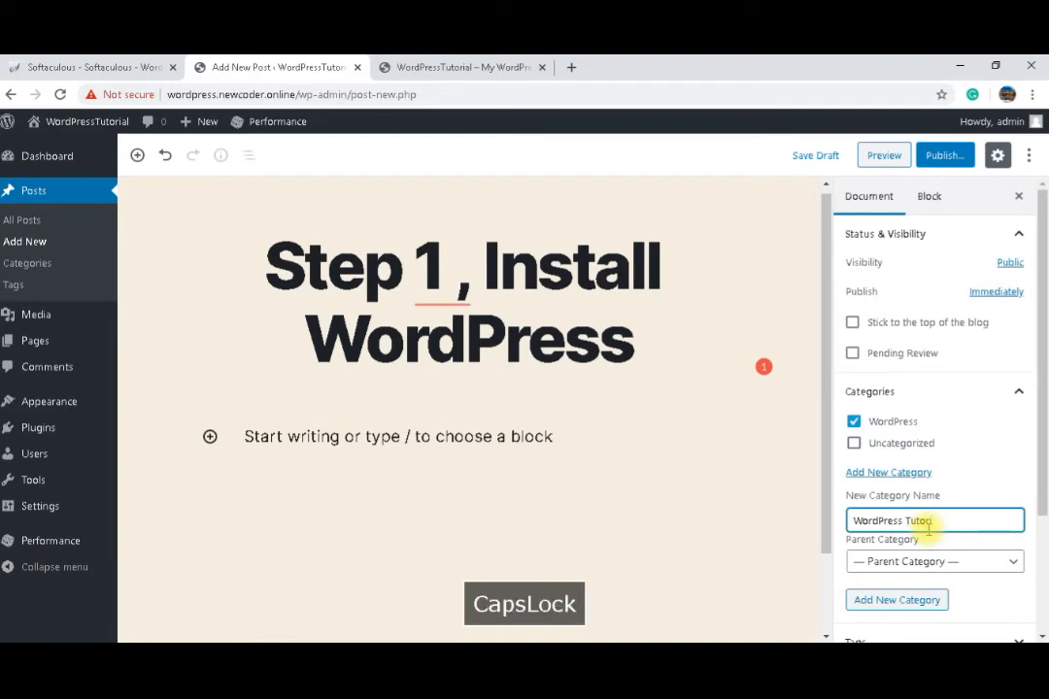
{"action": "type", "text": "al"}
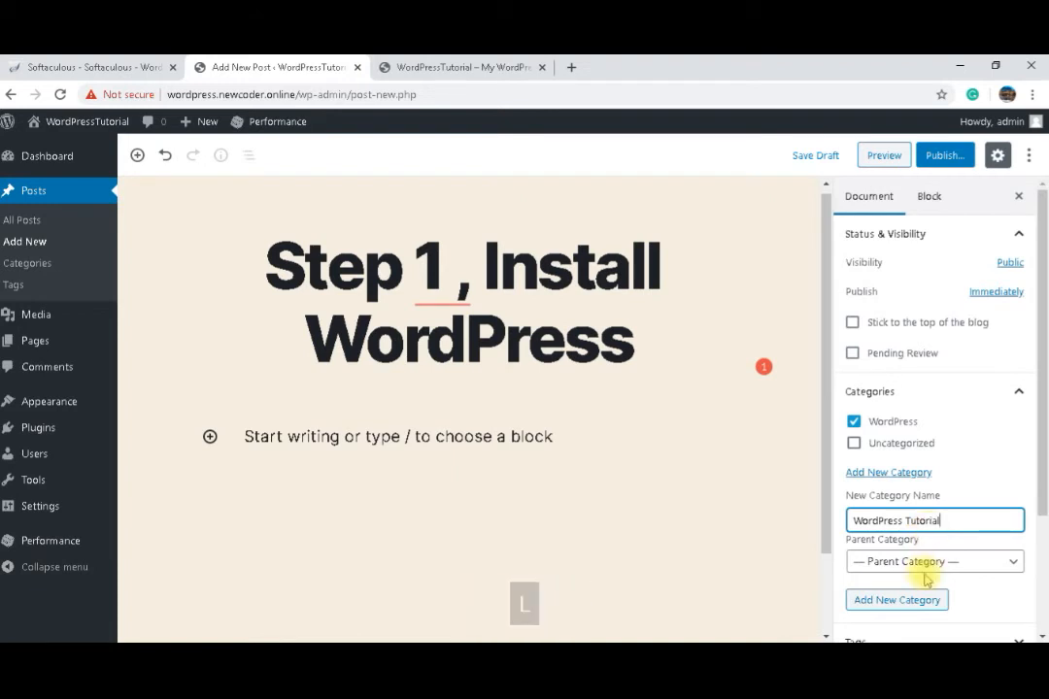
{"action": "left_click", "coordinate": [924, 565]}
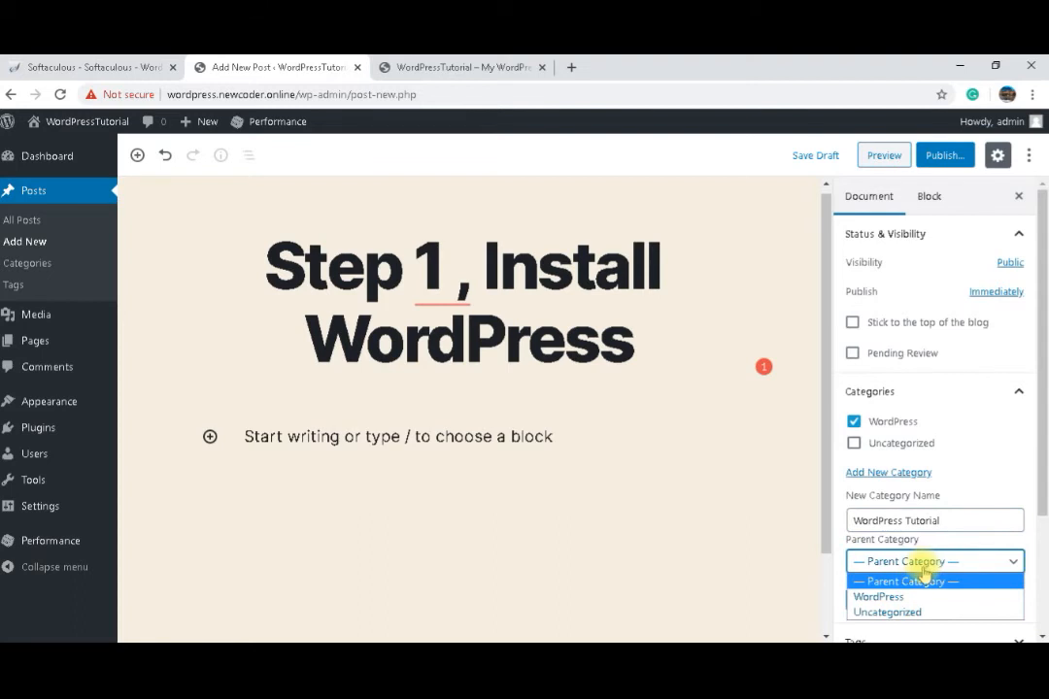
{"action": "left_click", "coordinate": [888, 597]}
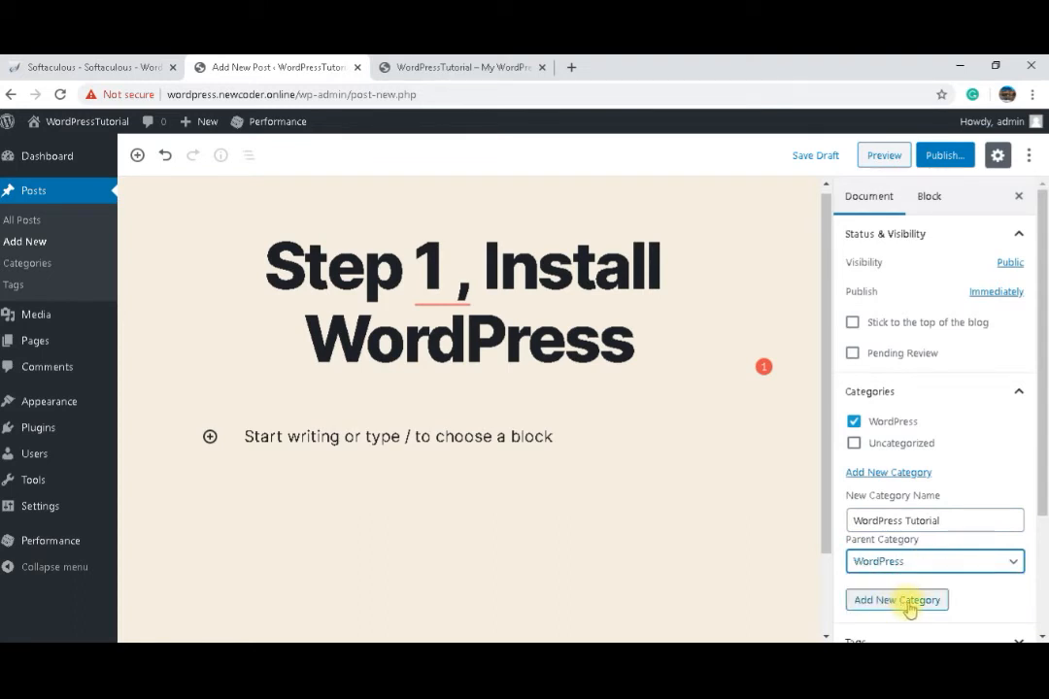
{"action": "left_click", "coordinate": [908, 602]}
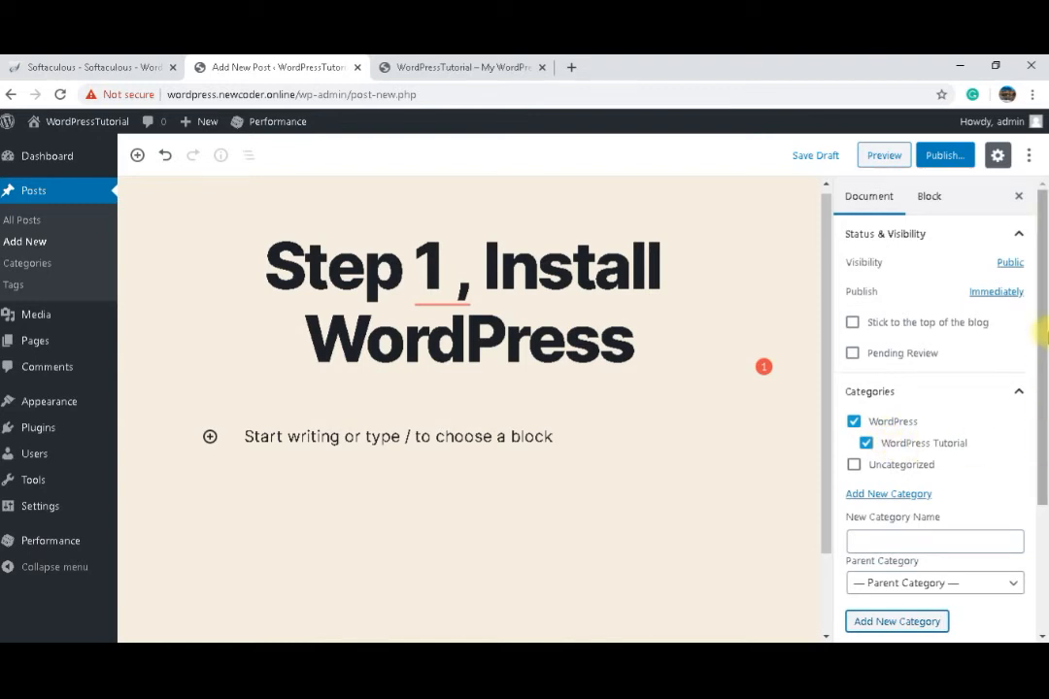
Step: Open the Tags section, then publish the post
{"action": "left_click_drag", "start_coordinate": [1046, 315], "coordinate": [1042, 432]}
{"action": "left_click", "coordinate": [884, 509]}
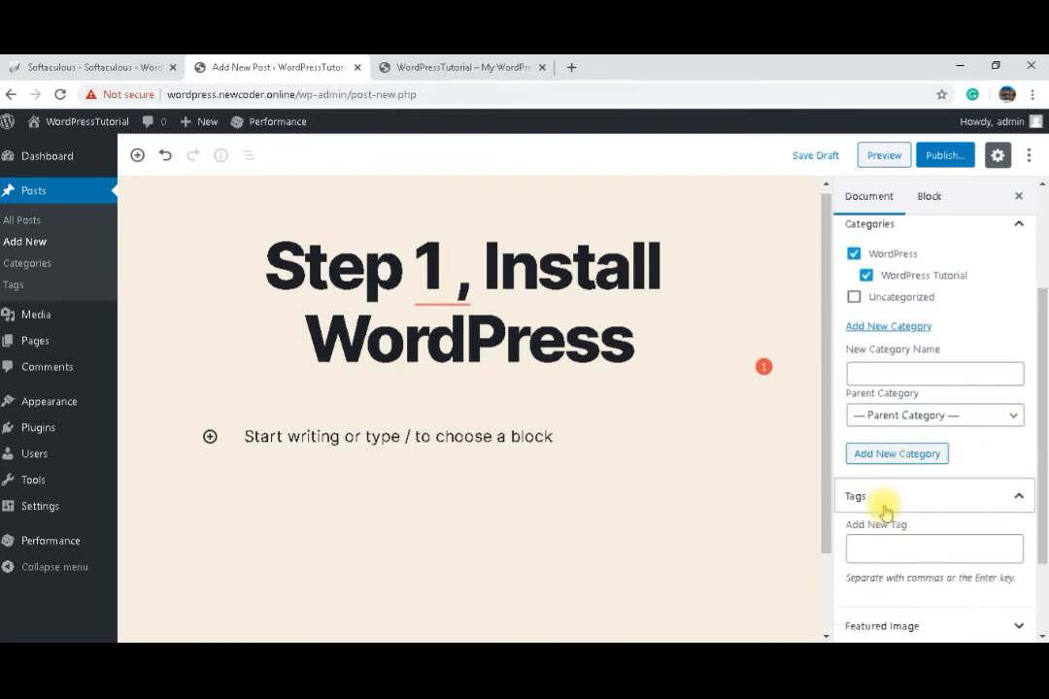
{"action": "left_click", "coordinate": [946, 542]}
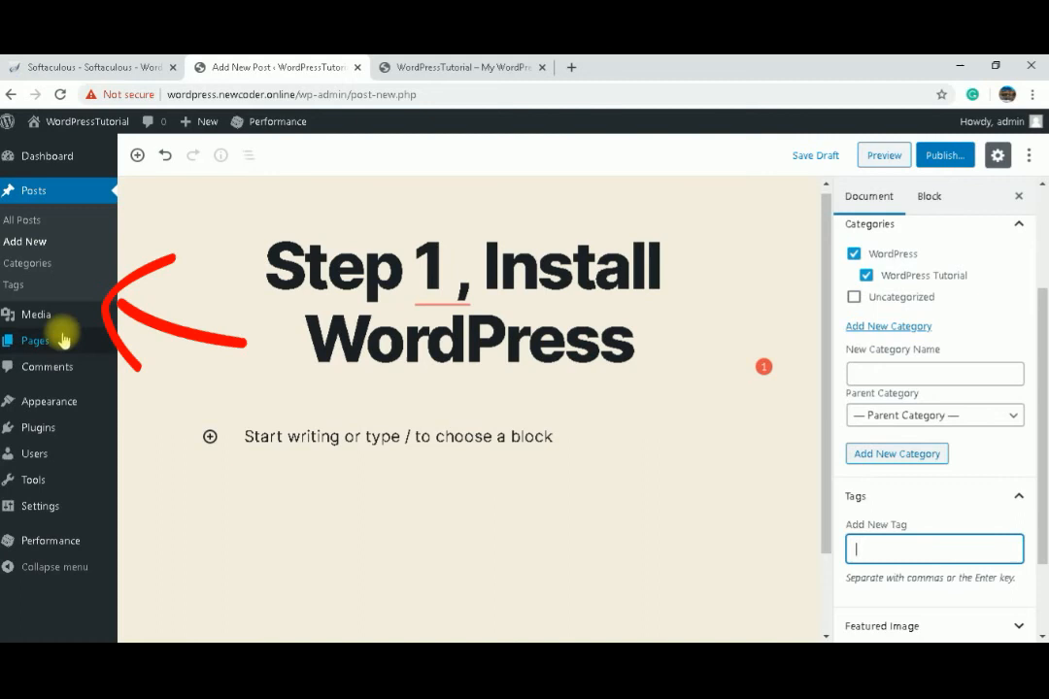
{"action": "left_click", "coordinate": [941, 160]}
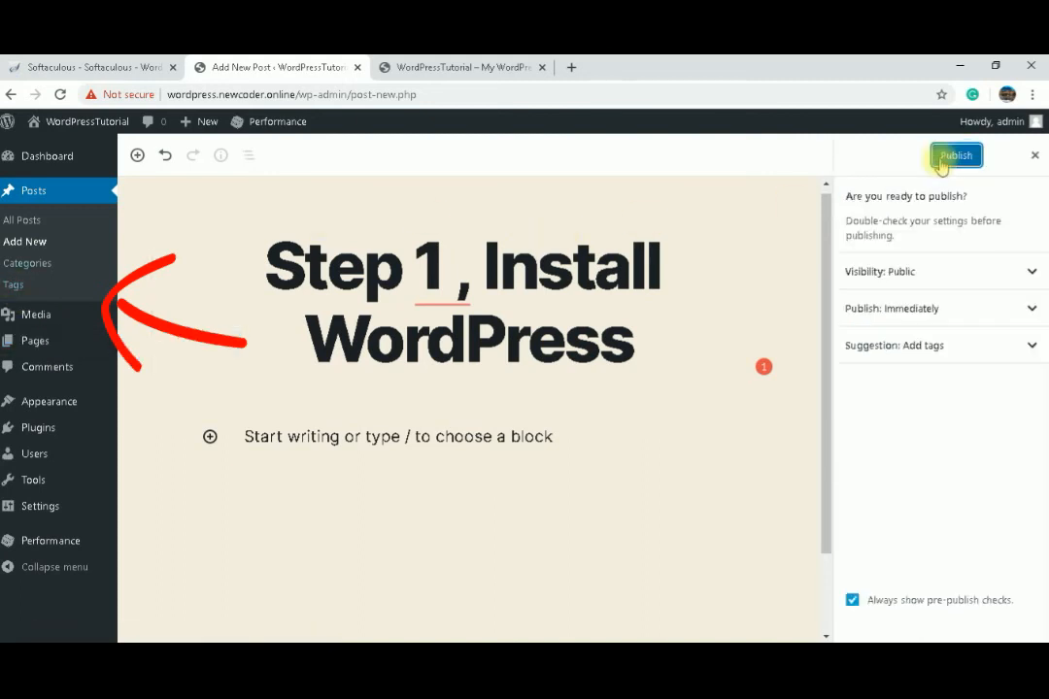
{"action": "left_click", "coordinate": [946, 157]}
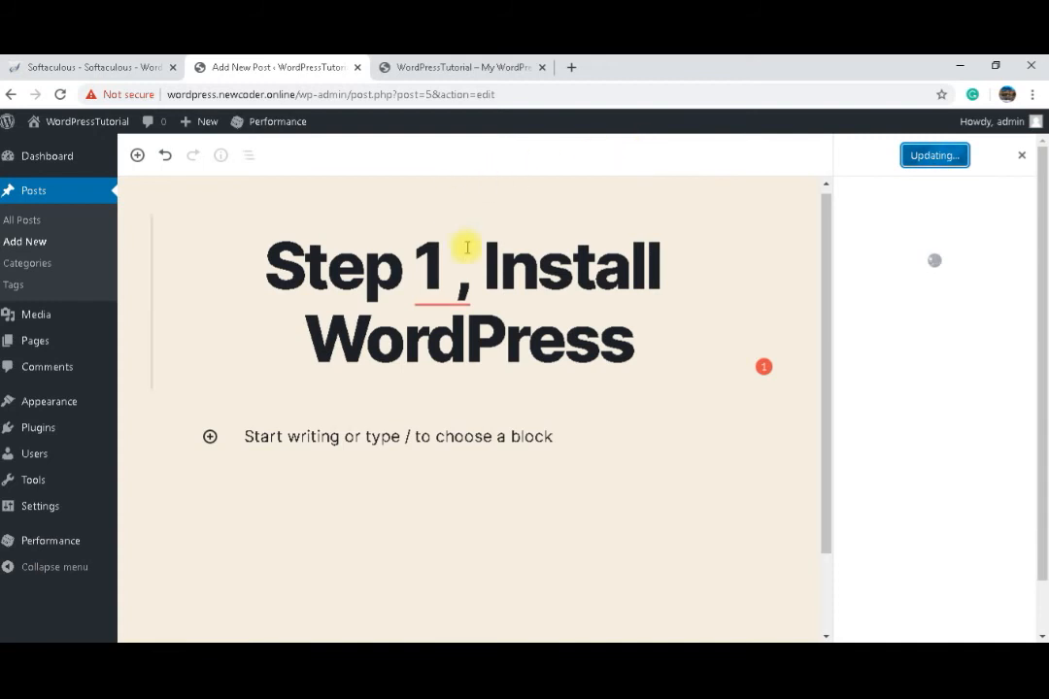
Step: Remove the space before the comma in the post title and update the post
{"action": "mouse_move", "coordinate": [466, 248]}
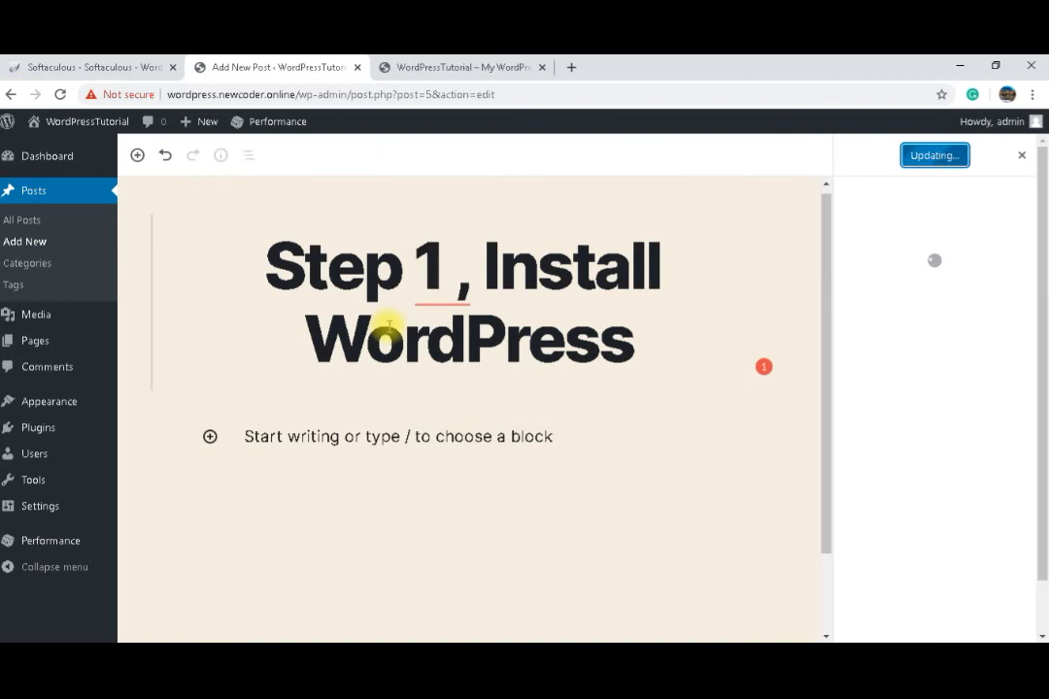
{"action": "mouse_move", "coordinate": [423, 290]}
{"action": "left_click", "coordinate": [422, 344]}
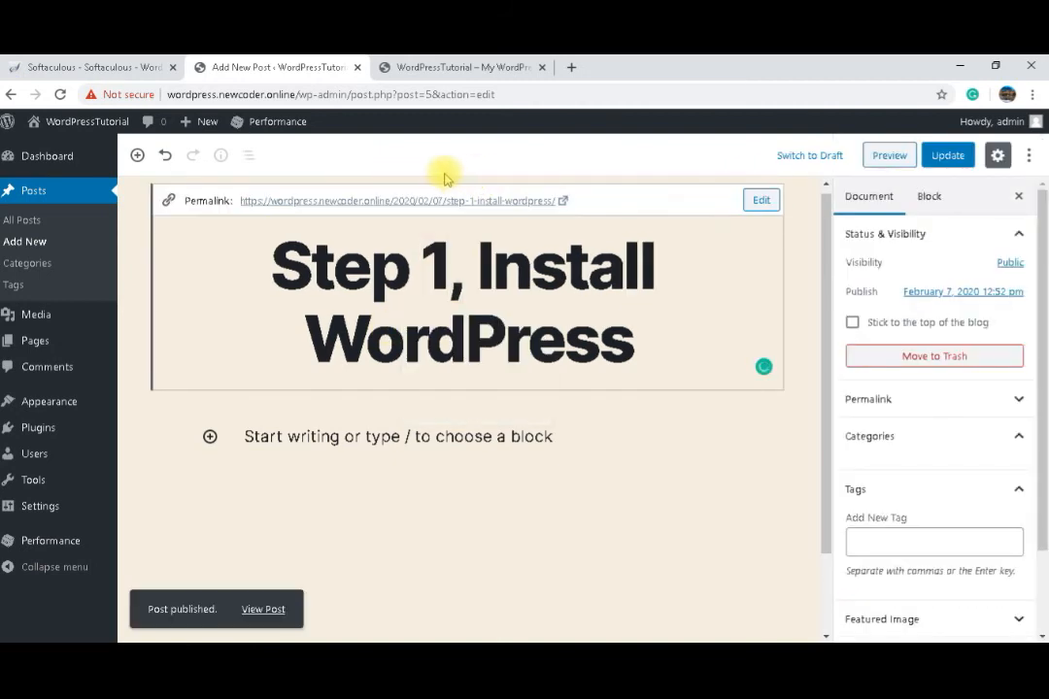
{"action": "left_click", "coordinate": [946, 156]}
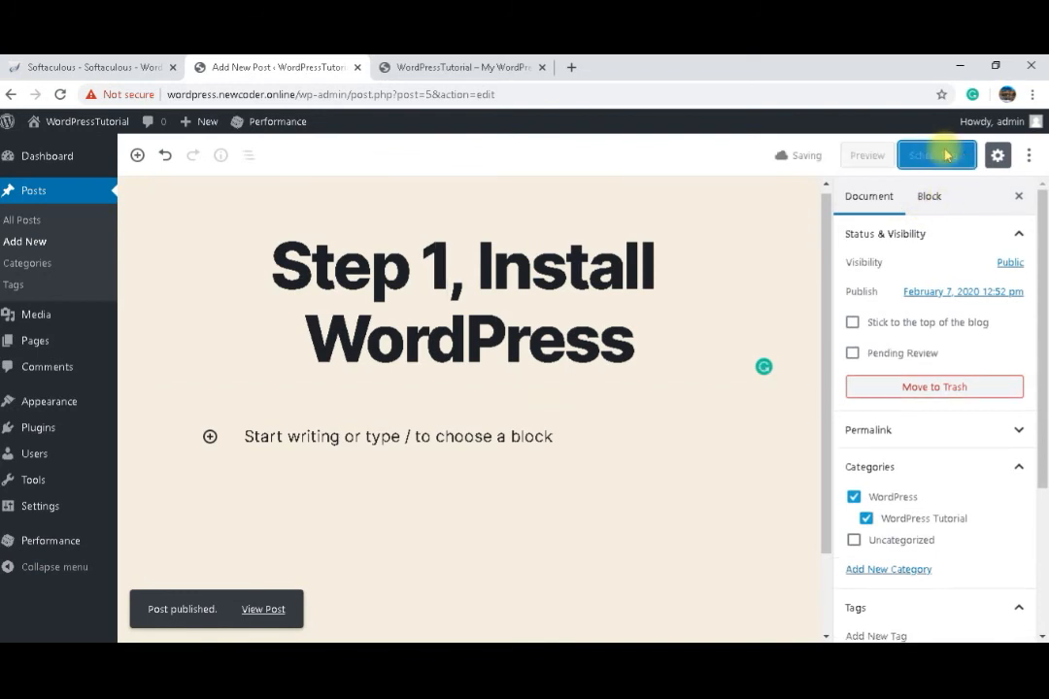
Step: Reload the site's front page to view the new post, then return to the post editor
{"action": "left_click", "coordinate": [456, 68]}
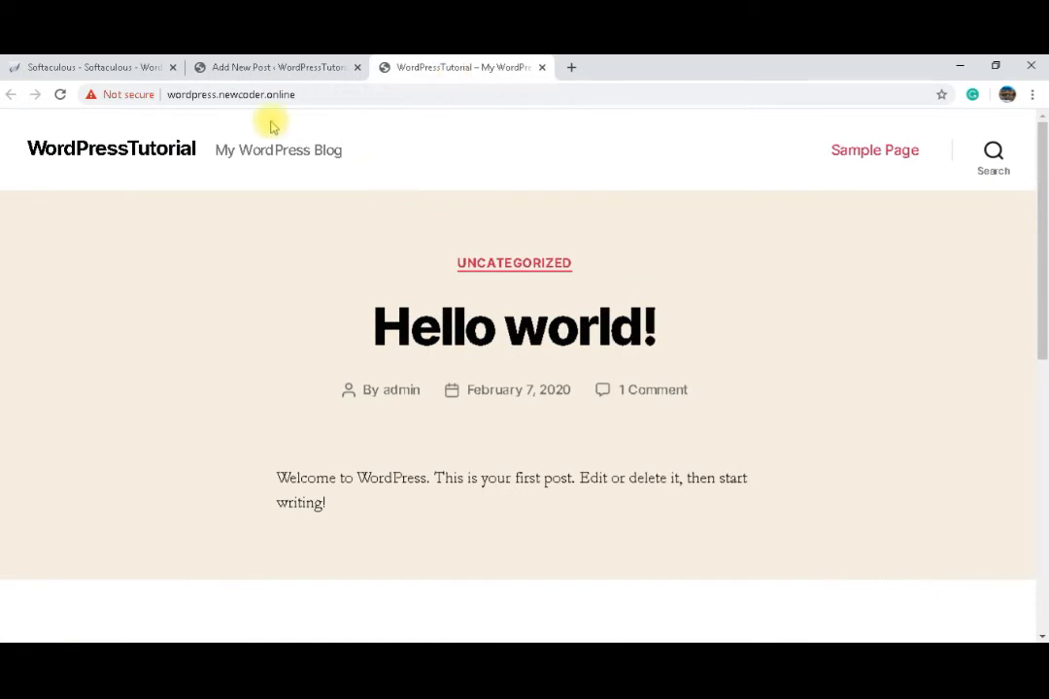
{"action": "left_click", "coordinate": [60, 94]}
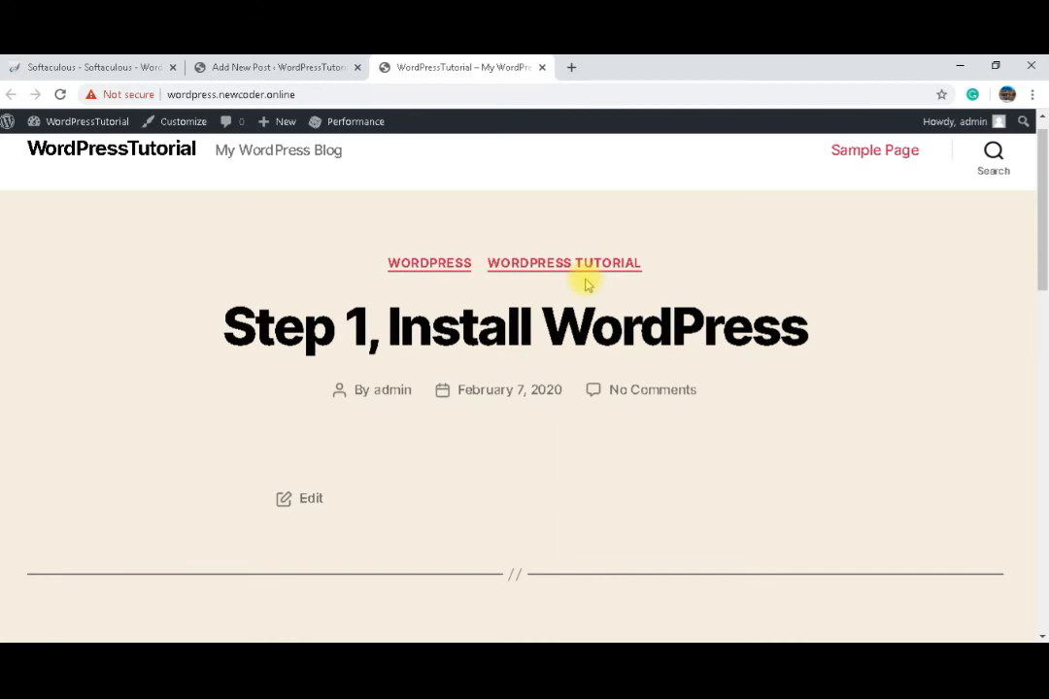
{"action": "left_click", "coordinate": [262, 66]}
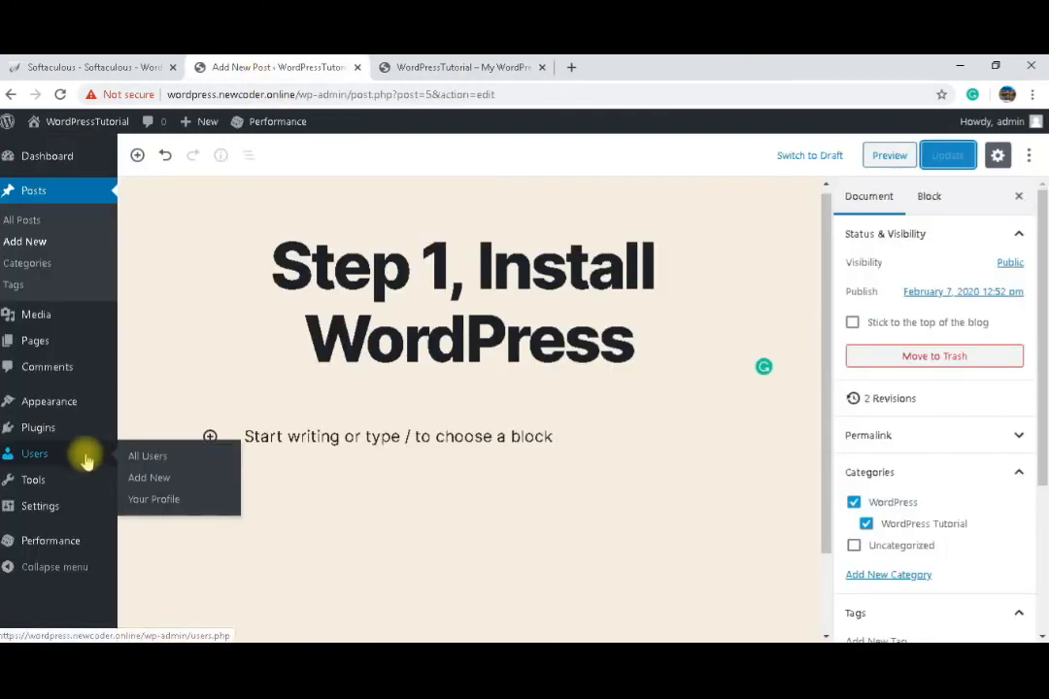
Step: Open the Reading settings, set the homepage to display a static page and feeds to include Summary
{"action": "left_click", "coordinate": [55, 504]}
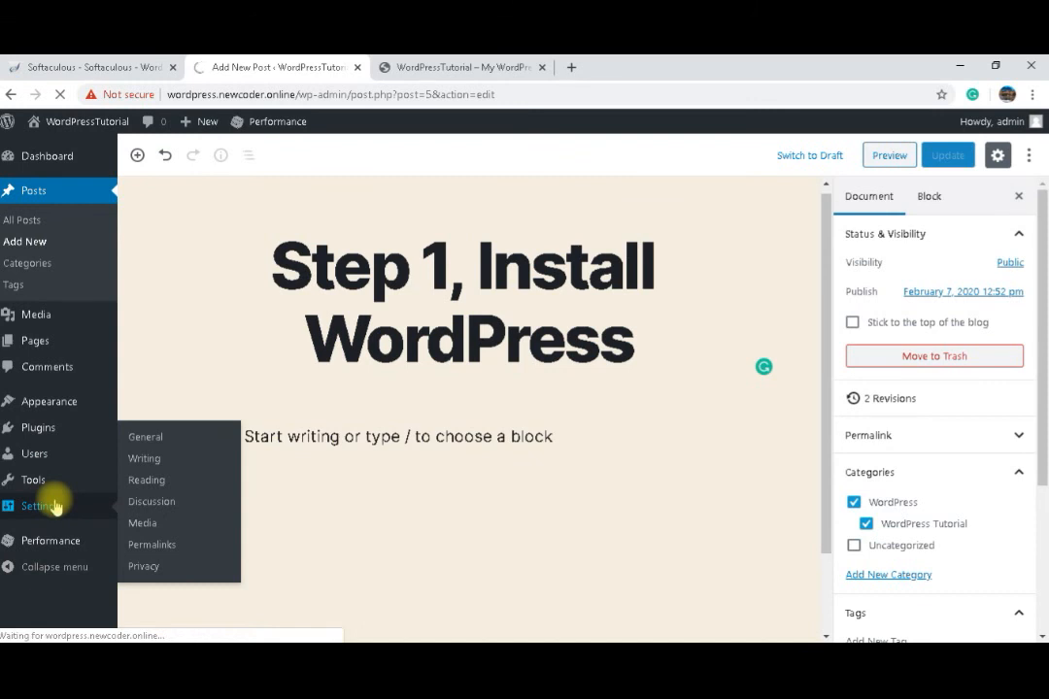
{"action": "left_click", "coordinate": [147, 483]}
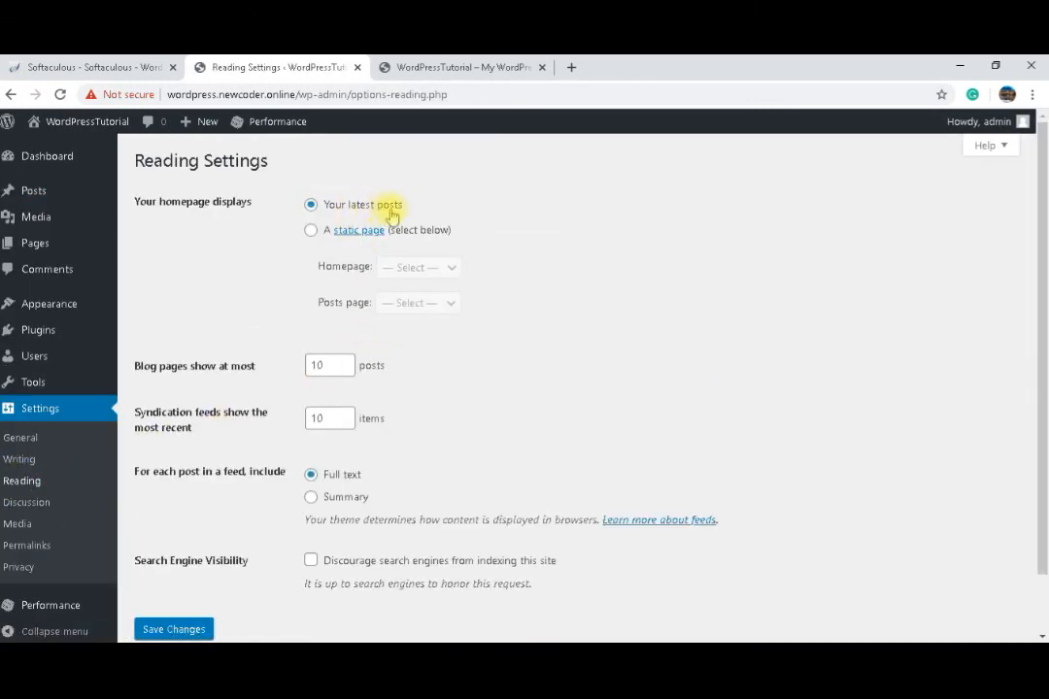
{"action": "left_click", "coordinate": [311, 232]}
{"action": "left_click", "coordinate": [424, 272]}
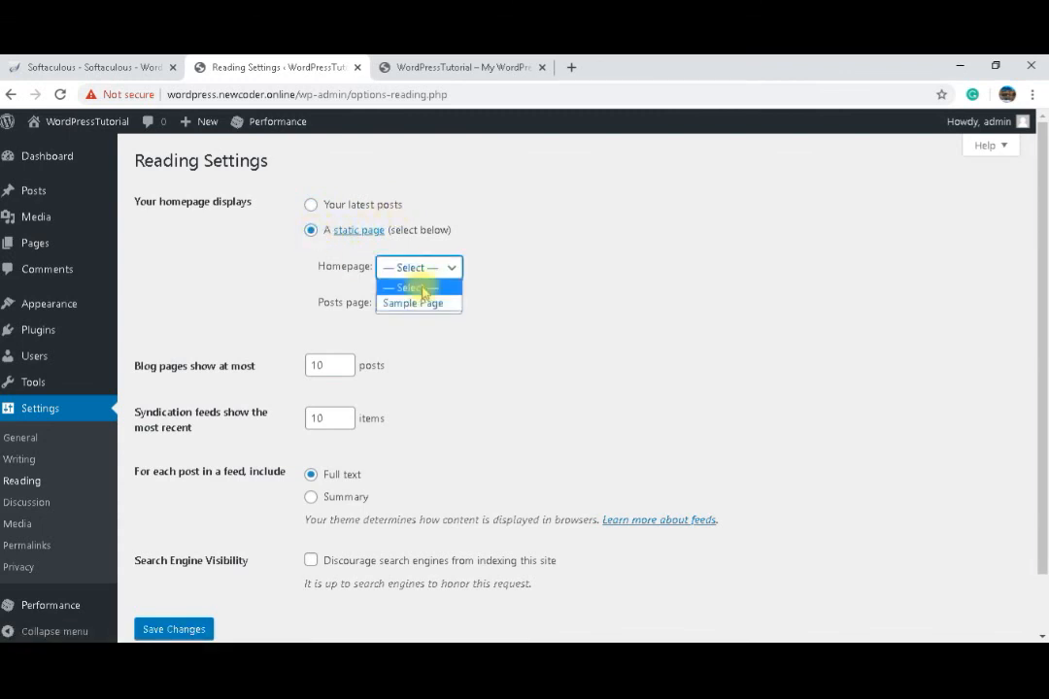
{"action": "left_click", "coordinate": [416, 273]}
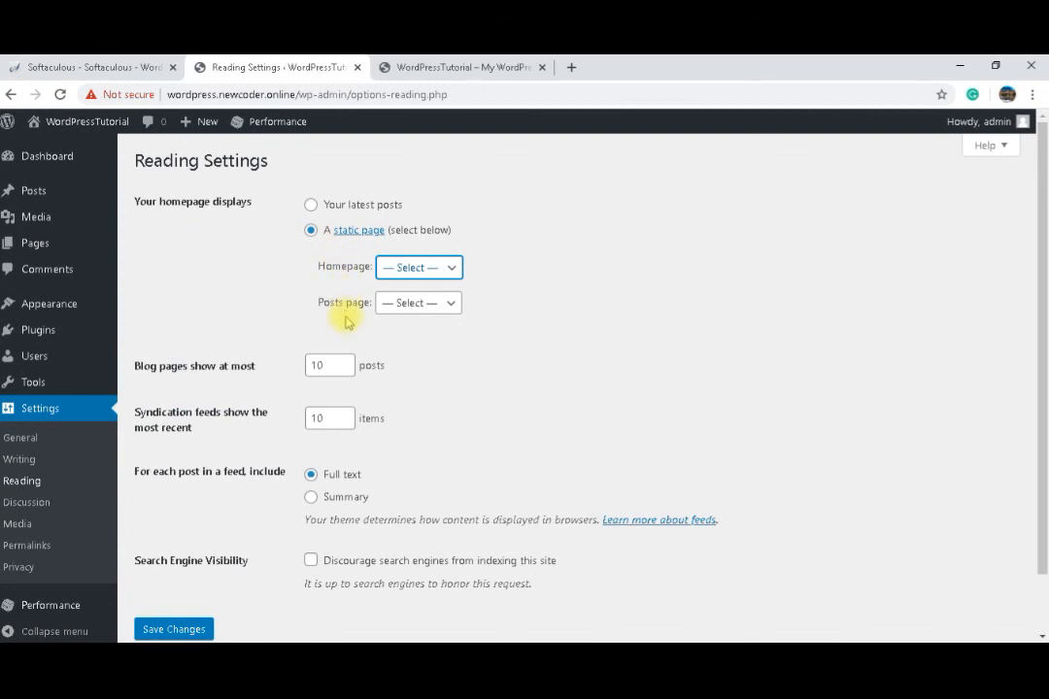
{"action": "left_click", "coordinate": [311, 499]}
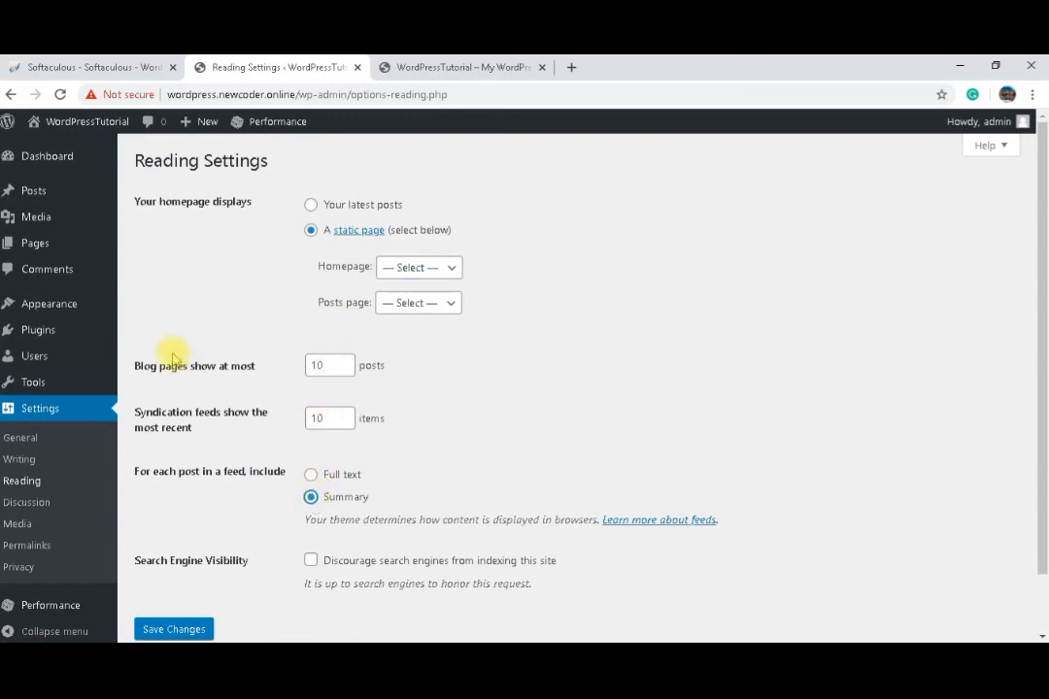
{"action": "mouse_move", "coordinate": [55, 311]}
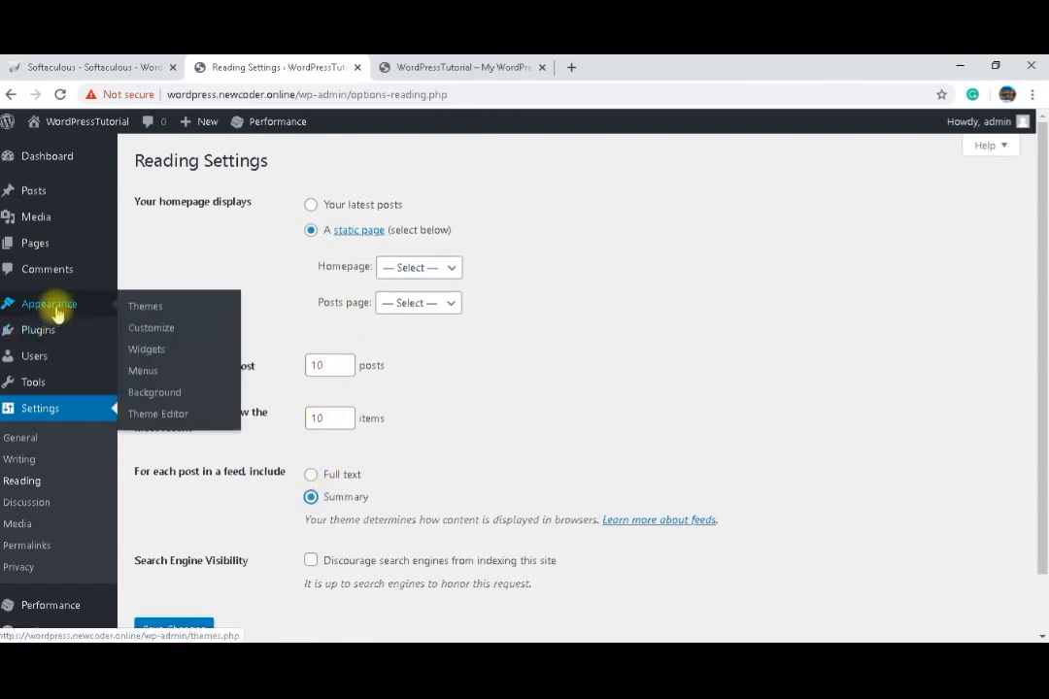